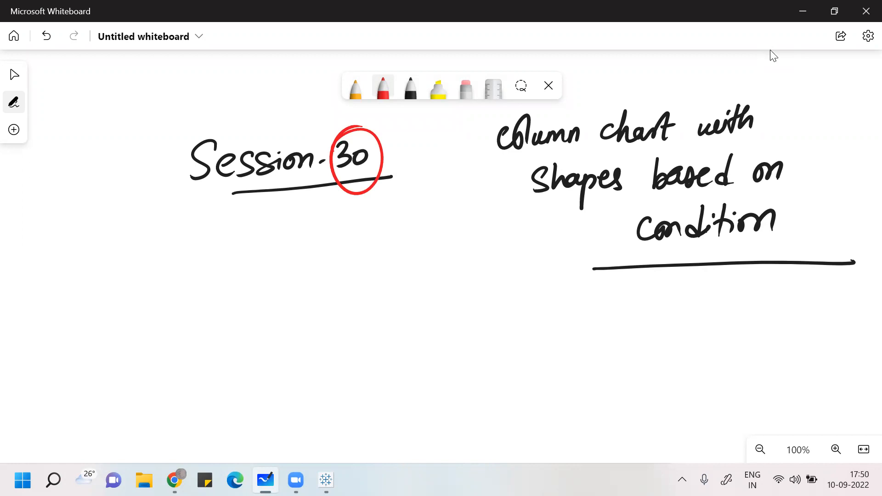
- Underline the handwritten heading "column chart with shapes based on" in red strokes
{"action": "left_click_drag", "start_coordinate": [504, 155], "coordinate": [651, 146]}
{"action": "left_click_drag", "start_coordinate": [526, 158], "coordinate": [663, 148]}
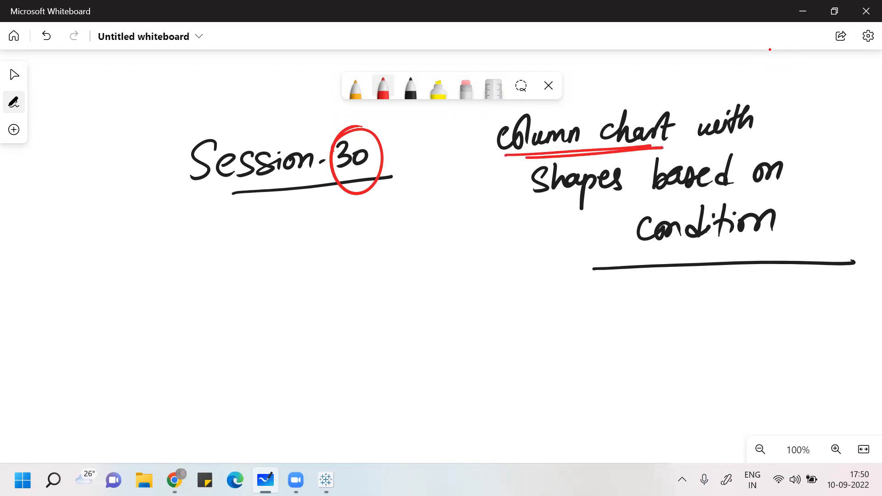
{"action": "left_click_drag", "start_coordinate": [526, 153], "coordinate": [772, 137]}
{"action": "left_click_drag", "start_coordinate": [519, 192], "coordinate": [627, 188]}
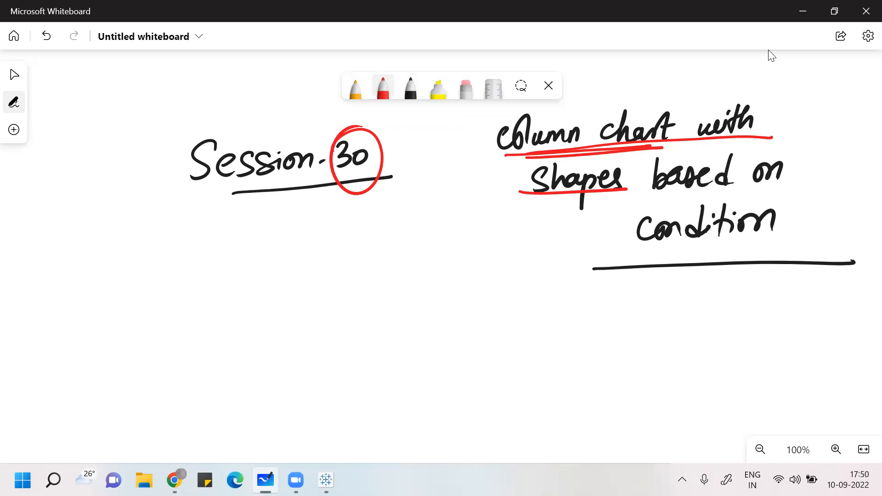
{"action": "left_click_drag", "start_coordinate": [684, 190], "coordinate": [790, 187]}
- Circle the word "condition" in red and draw a downward arrow from it
{"action": "left_click_drag", "start_coordinate": [680, 251], "coordinate": [735, 249]}
{"action": "left_click_drag", "start_coordinate": [721, 194], "coordinate": [688, 196]}
{"action": "mouse_move", "coordinate": [680, 252]}
{"action": "left_mouse_down"}
{"action": "mouse_move", "coordinate": [673, 305]}
{"action": "mouse_move", "coordinate": [683, 296]}
{"action": "left_mouse_up"}
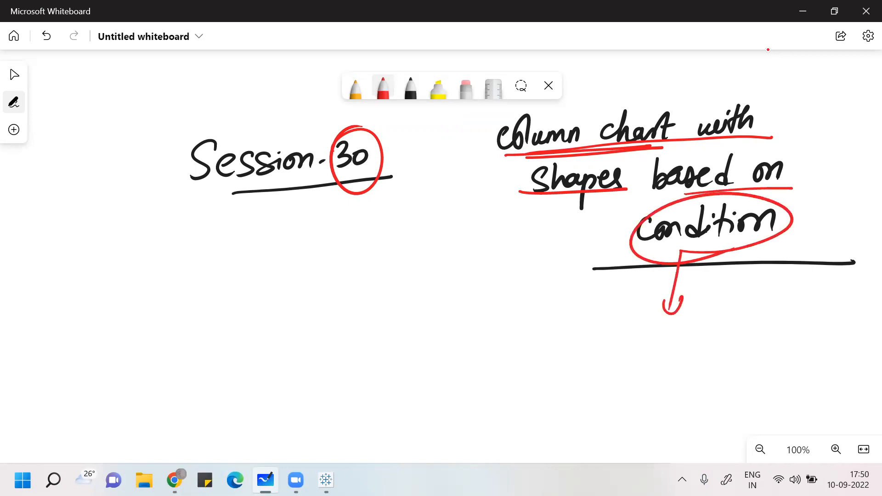
- Handwrite the first condition, "sum(profit)>0", below the arrow with a circled number and an upward arrow beside it
{"action": "mouse_move", "coordinate": [587, 332]}
{"action": "left_mouse_down"}
{"action": "mouse_move", "coordinate": [585, 342]}
{"action": "mouse_move", "coordinate": [593, 333]}
{"action": "left_mouse_up"}
{"action": "mouse_move", "coordinate": [616, 336]}
{"action": "left_mouse_down"}
{"action": "mouse_move", "coordinate": [608, 356]}
{"action": "mouse_move", "coordinate": [650, 353]}
{"action": "left_mouse_up"}
{"action": "mouse_move", "coordinate": [663, 332]}
{"action": "left_mouse_down"}
{"action": "mouse_move", "coordinate": [656, 362]}
{"action": "mouse_move", "coordinate": [684, 343]}
{"action": "mouse_move", "coordinate": [716, 340]}
{"action": "left_mouse_up"}
{"action": "left_click_drag", "start_coordinate": [712, 315], "coordinate": [727, 348]}
{"action": "mouse_move", "coordinate": [726, 335]}
{"action": "left_mouse_down"}
{"action": "mouse_move", "coordinate": [737, 328]}
{"action": "mouse_move", "coordinate": [735, 356]}
{"action": "left_mouse_up"}
{"action": "mouse_move", "coordinate": [755, 326]}
{"action": "left_mouse_down"}
{"action": "mouse_move", "coordinate": [768, 330]}
{"action": "mouse_move", "coordinate": [757, 342]}
{"action": "left_mouse_up"}
{"action": "left_click_drag", "start_coordinate": [777, 327], "coordinate": [825, 303]}
{"action": "mouse_move", "coordinate": [810, 316]}
{"action": "left_mouse_down"}
{"action": "mouse_move", "coordinate": [826, 300]}
{"action": "mouse_move", "coordinate": [829, 318]}
{"action": "left_mouse_up"}
- Handwrite the second condition, "sum(profit)<0", under the first with a circled number and a downward arrow beside it
{"action": "left_click_drag", "start_coordinate": [593, 381], "coordinate": [593, 396]}
{"action": "left_click_drag", "start_coordinate": [598, 378], "coordinate": [599, 384]}
{"action": "mouse_move", "coordinate": [597, 371]}
{"action": "left_mouse_down"}
{"action": "mouse_move", "coordinate": [607, 390]}
{"action": "mouse_move", "coordinate": [592, 373]}
{"action": "left_mouse_up"}
{"action": "mouse_move", "coordinate": [630, 375]}
{"action": "left_mouse_down"}
{"action": "mouse_move", "coordinate": [623, 398]}
{"action": "mouse_move", "coordinate": [660, 384]}
{"action": "mouse_move", "coordinate": [661, 394]}
{"action": "left_mouse_up"}
{"action": "left_click_drag", "start_coordinate": [674, 376], "coordinate": [672, 408]}
{"action": "left_click_drag", "start_coordinate": [680, 383], "coordinate": [678, 412]}
{"action": "left_click_drag", "start_coordinate": [679, 384], "coordinate": [703, 391]}
{"action": "mouse_move", "coordinate": [716, 370]}
{"action": "left_mouse_down"}
{"action": "mouse_move", "coordinate": [712, 397]}
{"action": "mouse_move", "coordinate": [730, 377]}
{"action": "mouse_move", "coordinate": [720, 395]}
{"action": "left_mouse_up"}
{"action": "mouse_move", "coordinate": [731, 382]}
{"action": "left_mouse_down"}
{"action": "mouse_move", "coordinate": [738, 373]}
{"action": "mouse_move", "coordinate": [743, 403]}
{"action": "left_mouse_up"}
{"action": "left_click_drag", "start_coordinate": [772, 372], "coordinate": [773, 391]}
{"action": "mouse_move", "coordinate": [780, 374]}
{"action": "left_mouse_down"}
{"action": "mouse_move", "coordinate": [811, 396]}
{"action": "mouse_move", "coordinate": [823, 386]}
{"action": "left_mouse_up"}
{"action": "left_click", "coordinate": [802, 388]}
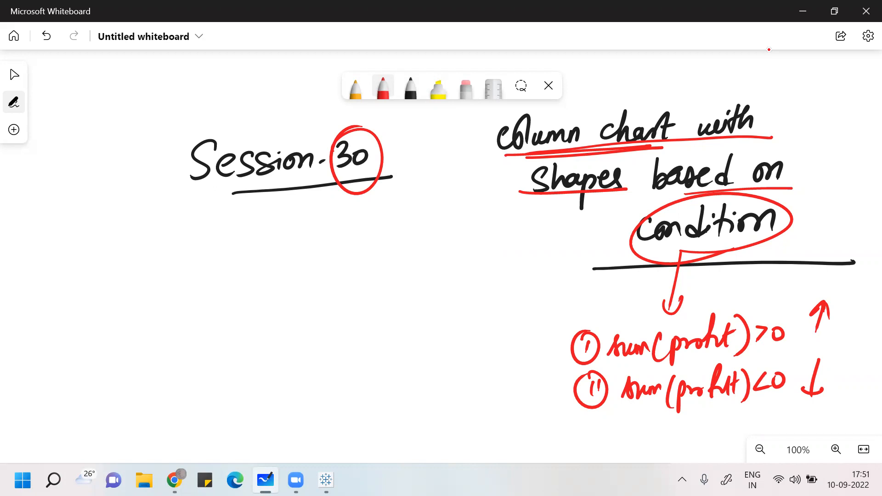
- Handwrite the note "(dual axis concept)" in red below the "Session-30" heading
{"action": "mouse_move", "coordinate": [208, 225]}
{"action": "left_mouse_down"}
{"action": "mouse_move", "coordinate": [204, 275]}
{"action": "mouse_move", "coordinate": [253, 250]}
{"action": "mouse_move", "coordinate": [262, 225]}
{"action": "mouse_move", "coordinate": [288, 251]}
{"action": "mouse_move", "coordinate": [320, 248]}
{"action": "left_mouse_up"}
{"action": "mouse_move", "coordinate": [354, 231]}
{"action": "left_mouse_down"}
{"action": "mouse_move", "coordinate": [353, 240]}
{"action": "mouse_move", "coordinate": [363, 230]}
{"action": "mouse_move", "coordinate": [386, 238]}
{"action": "left_mouse_up"}
{"action": "mouse_move", "coordinate": [386, 229]}
{"action": "left_mouse_down"}
{"action": "mouse_move", "coordinate": [399, 235]}
{"action": "mouse_move", "coordinate": [409, 216]}
{"action": "mouse_move", "coordinate": [414, 236]}
{"action": "left_mouse_up"}
{"action": "mouse_move", "coordinate": [404, 221]}
{"action": "left_mouse_down"}
{"action": "mouse_move", "coordinate": [421, 216]}
{"action": "mouse_move", "coordinate": [417, 254]}
{"action": "left_mouse_up"}
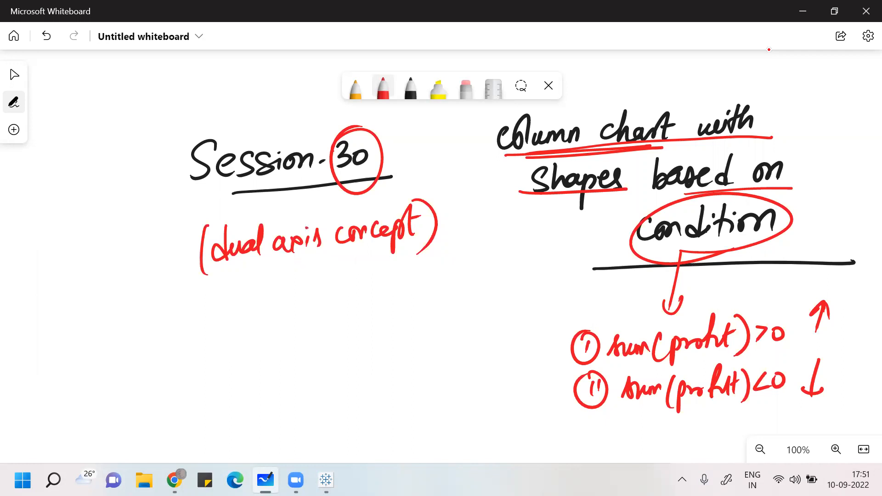
- Switch to Tableau and build a column chart on Sheet 4 with Sub-Category in columns and Sales in rows
{"action": "key", "text": "alt+Tab"}
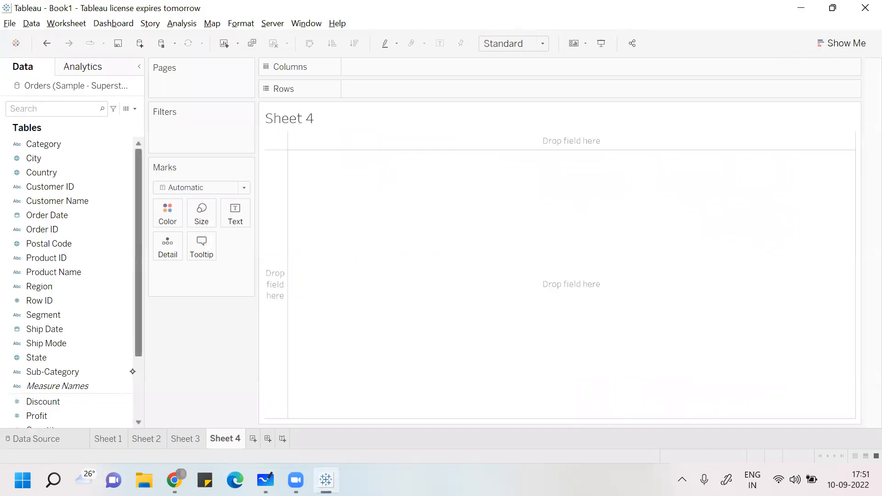
{"action": "left_click", "coordinate": [132, 371]}
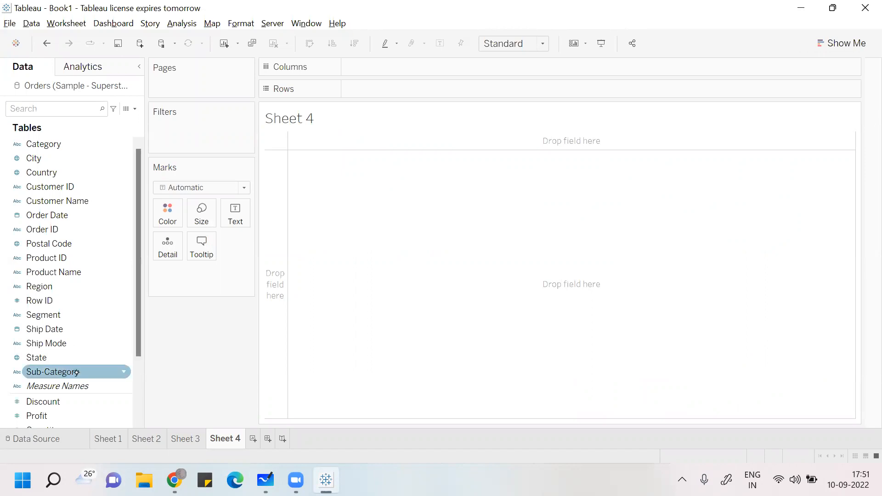
{"action": "left_click_drag", "start_coordinate": [138, 345], "coordinate": [138, 387]}
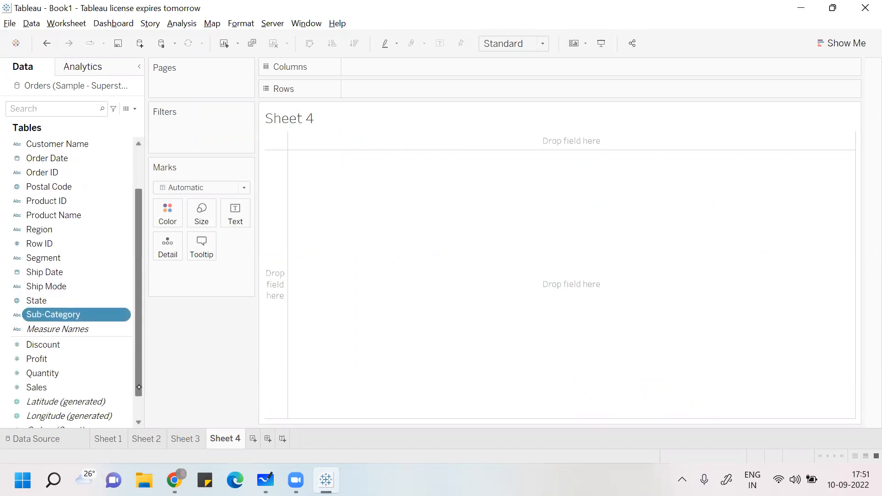
{"action": "left_click", "coordinate": [66, 388]}
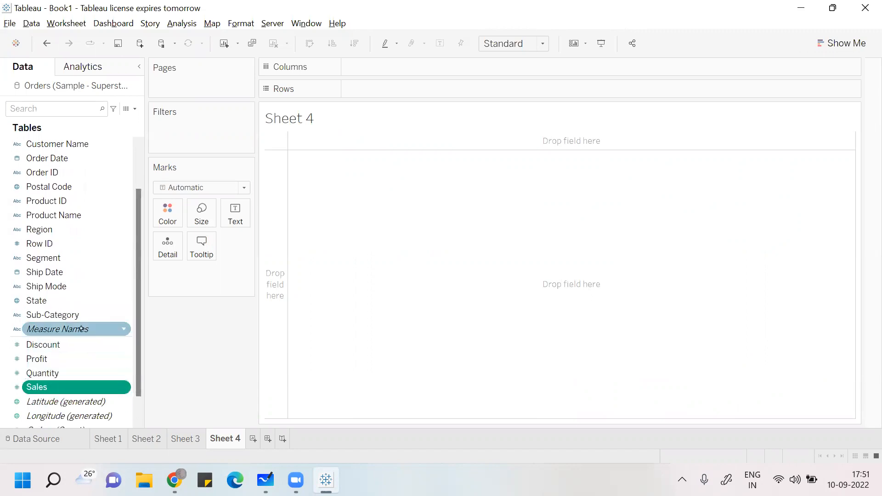
{"action": "left_click_drag", "start_coordinate": [81, 316], "coordinate": [390, 127]}
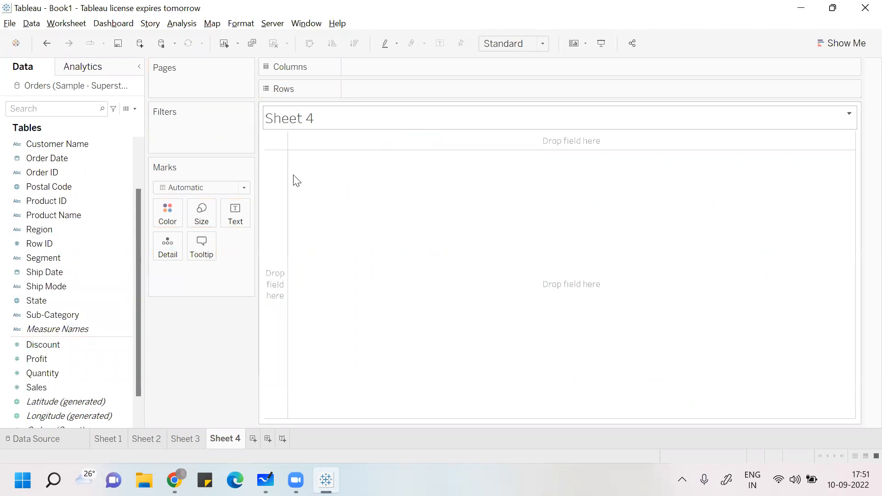
{"action": "left_click_drag", "start_coordinate": [67, 316], "coordinate": [390, 71]}
{"action": "mouse_move", "coordinate": [37, 387]}
{"action": "left_mouse_down"}
{"action": "mouse_move", "coordinate": [388, 80]}
{"action": "mouse_move", "coordinate": [362, 76]}
{"action": "mouse_move", "coordinate": [361, 84]}
{"action": "left_mouse_up"}
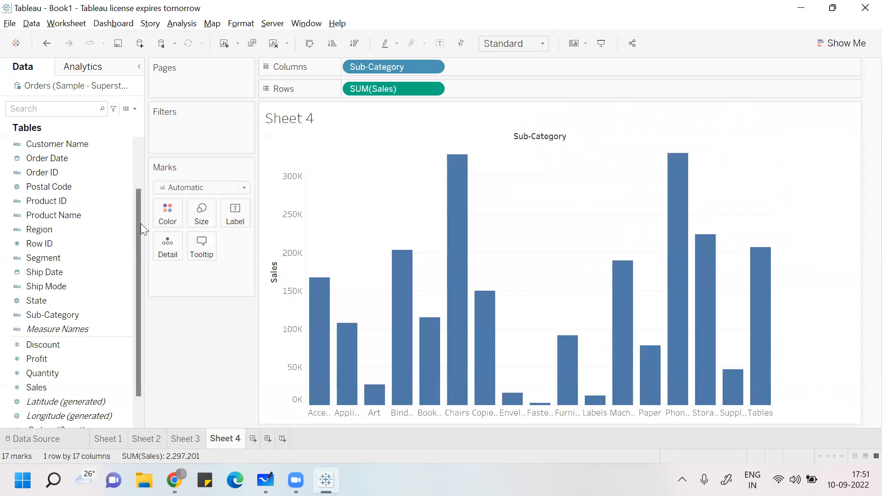
- Add Sales to the rows a second time and combine the two measures as a dual axis
{"action": "left_click_drag", "start_coordinate": [45, 388], "coordinate": [487, 90]}
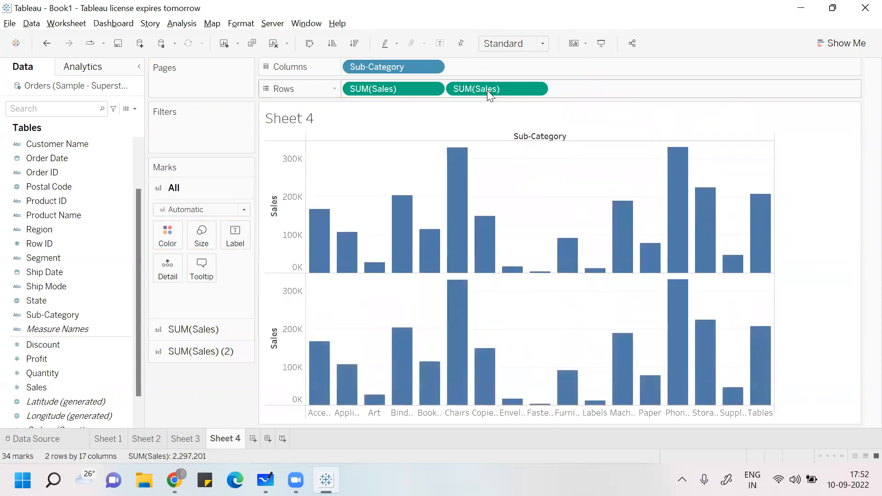
{"action": "left_click", "coordinate": [535, 89]}
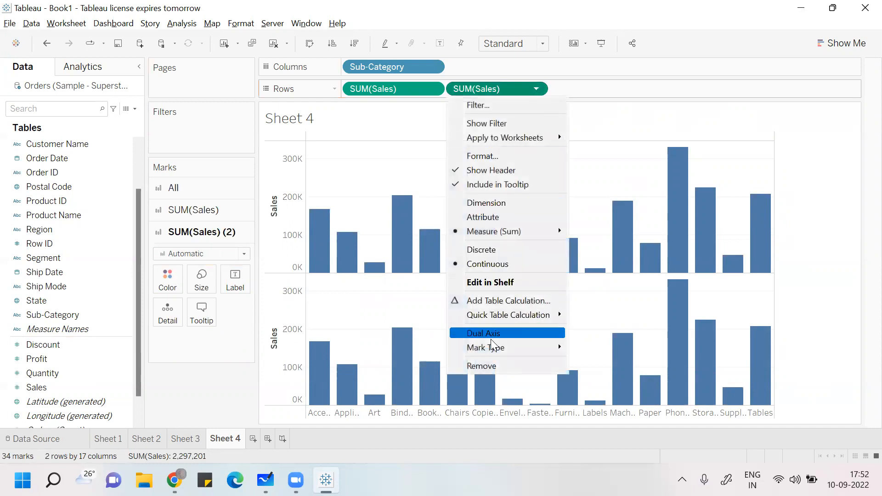
{"action": "left_click", "coordinate": [492, 336]}
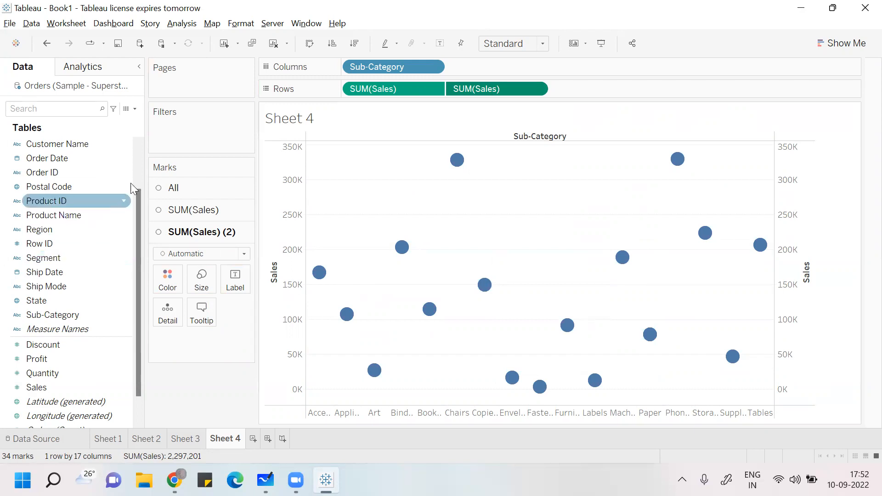
- Set the first SUM(Sales) marks to Bar and reduce their size to thin lines
{"action": "left_click", "coordinate": [201, 214]}
{"action": "left_click", "coordinate": [193, 231]}
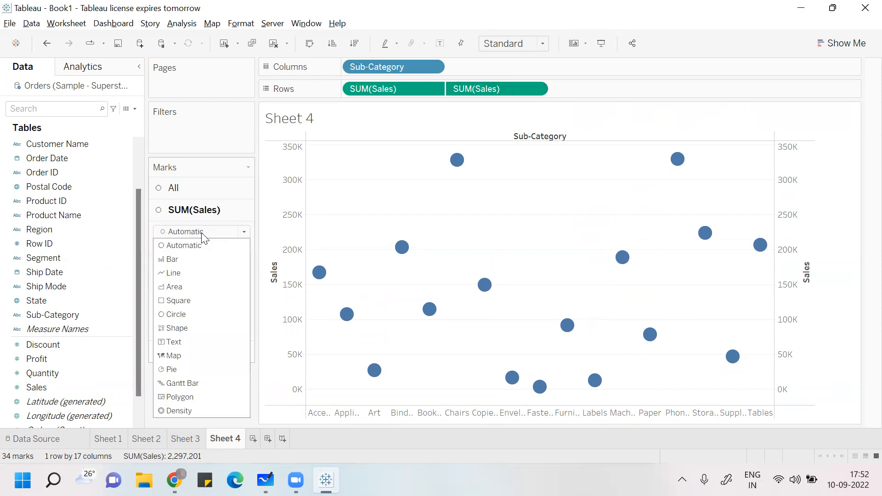
{"action": "left_click", "coordinate": [186, 260]}
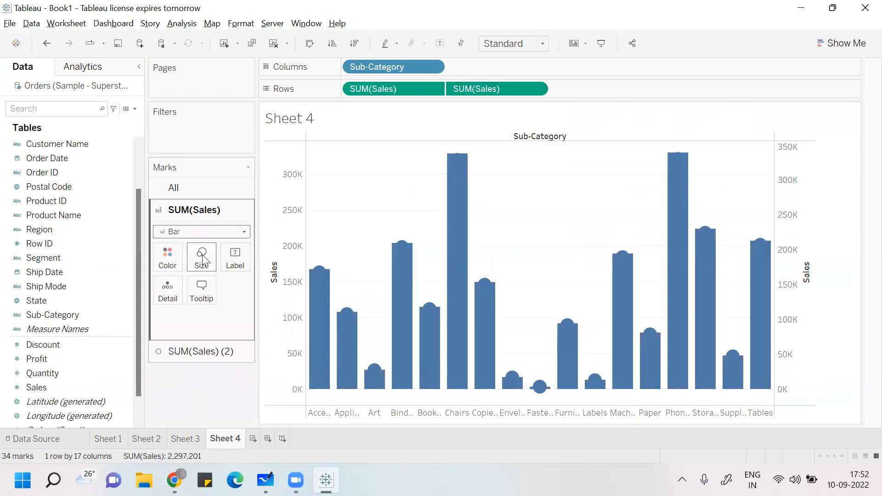
{"action": "left_click", "coordinate": [201, 257]}
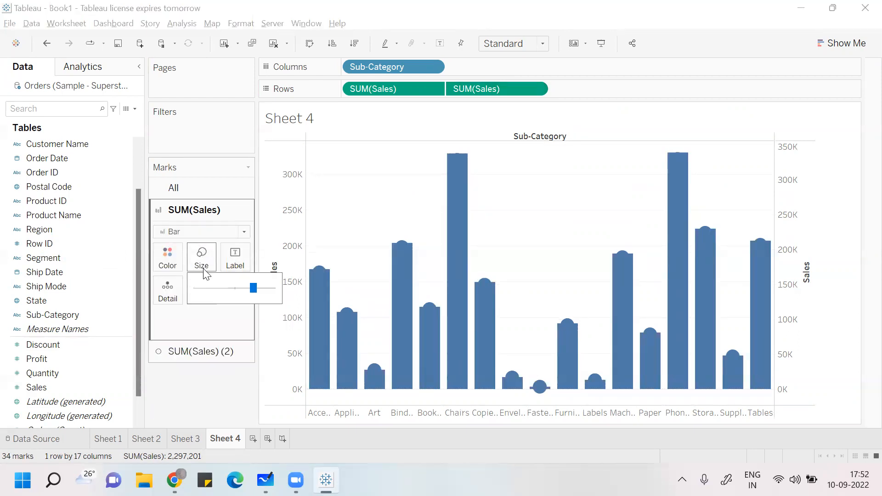
{"action": "left_click", "coordinate": [200, 289]}
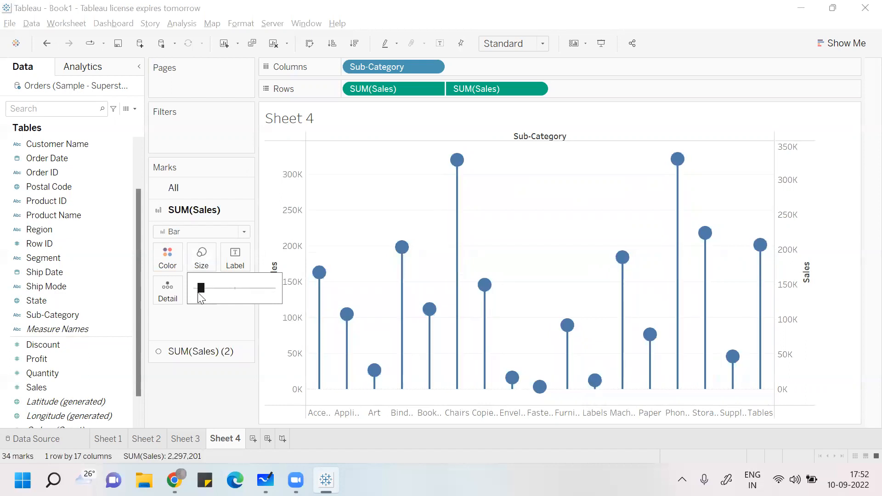
- Color the thin bars of the first SUM(Sales) bright pink
{"action": "left_click", "coordinate": [169, 262]}
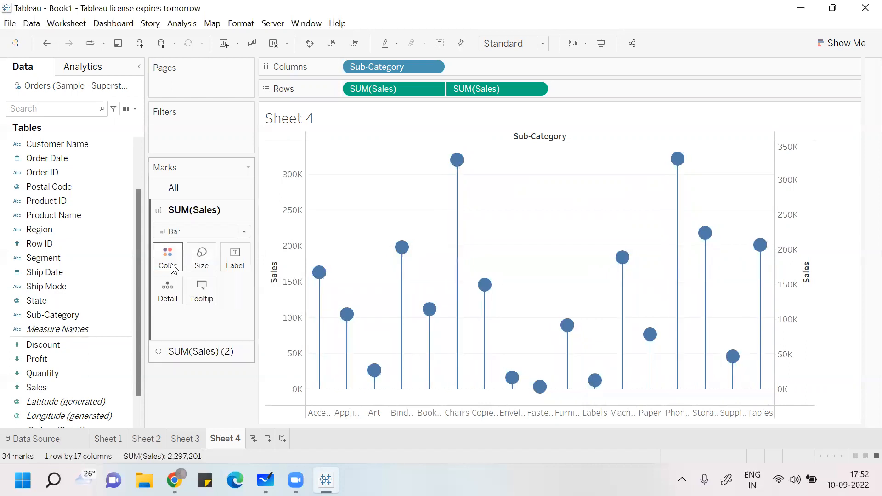
{"action": "left_click", "coordinate": [221, 327]}
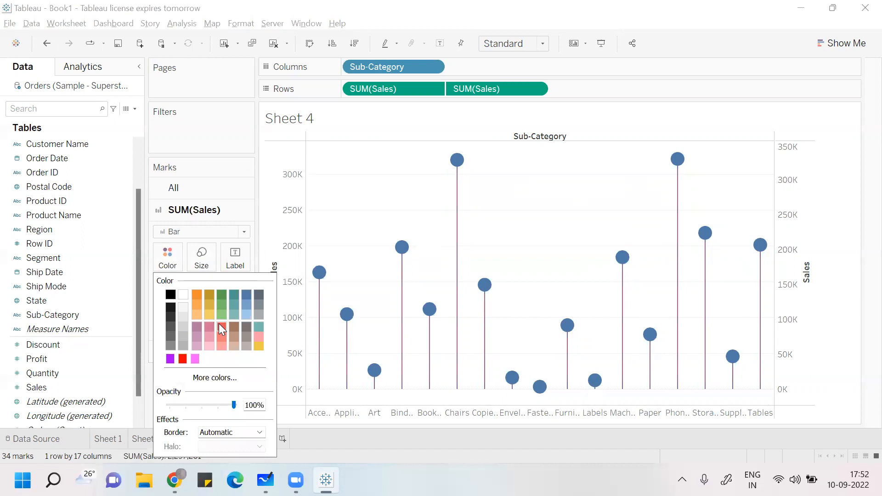
{"action": "left_click", "coordinate": [195, 359]}
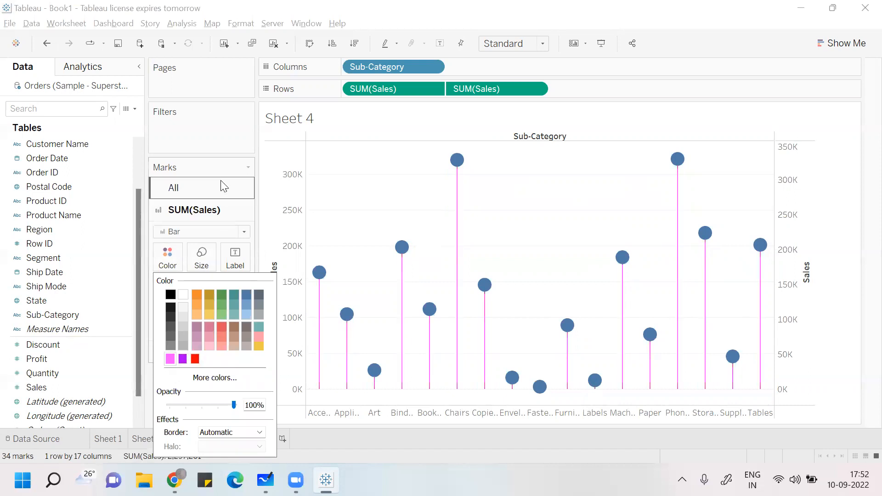
{"action": "left_click", "coordinate": [219, 140]}
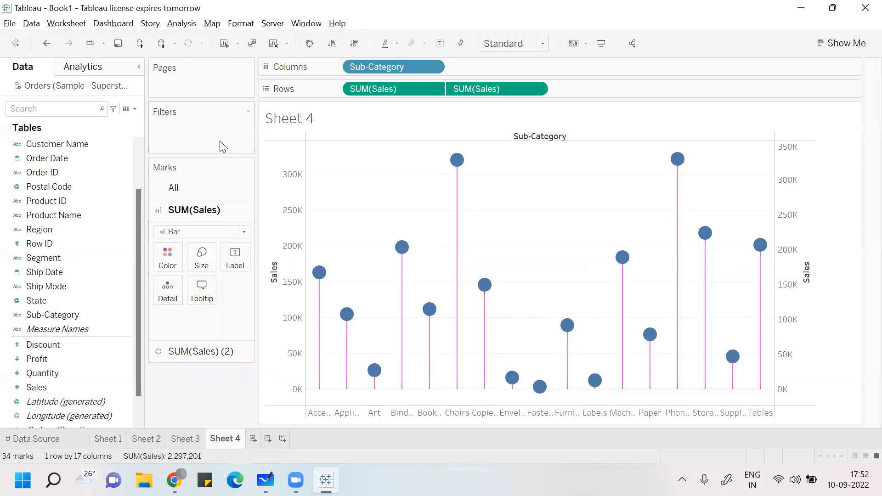
- Color the circle marks of SUM(Sales) (2) green
{"action": "left_click", "coordinate": [205, 352]}
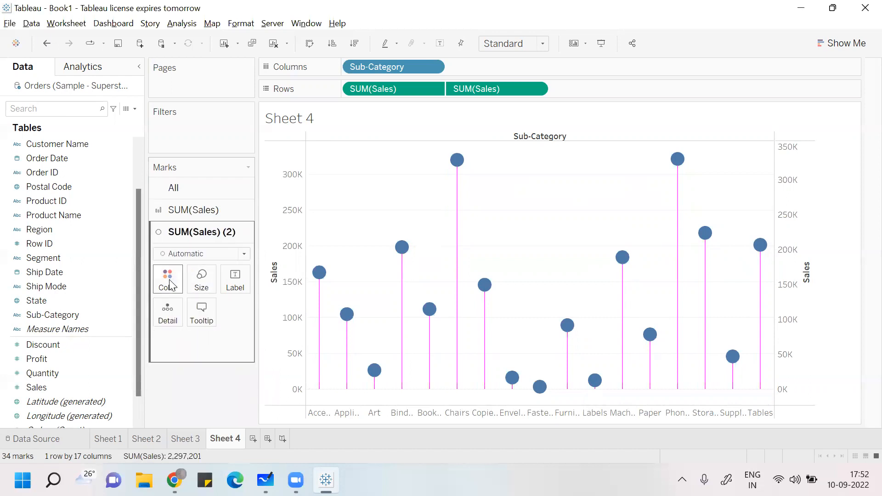
{"action": "left_click", "coordinate": [169, 277]}
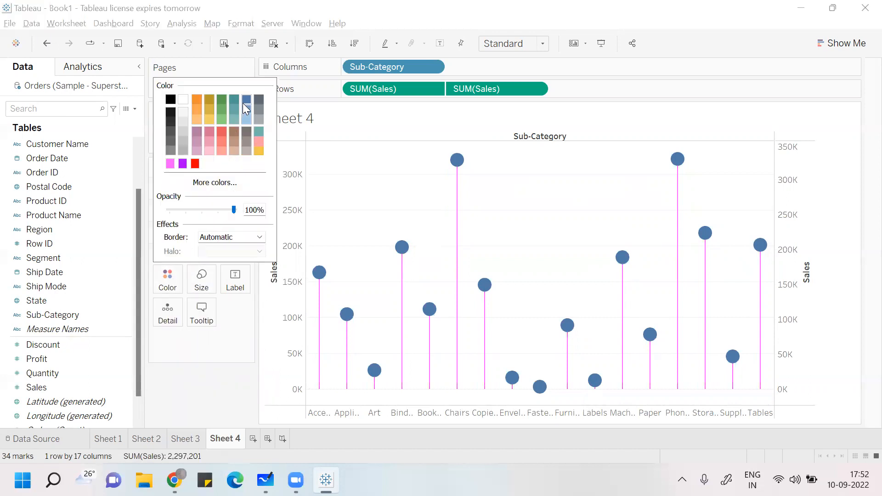
{"action": "left_click", "coordinate": [223, 104]}
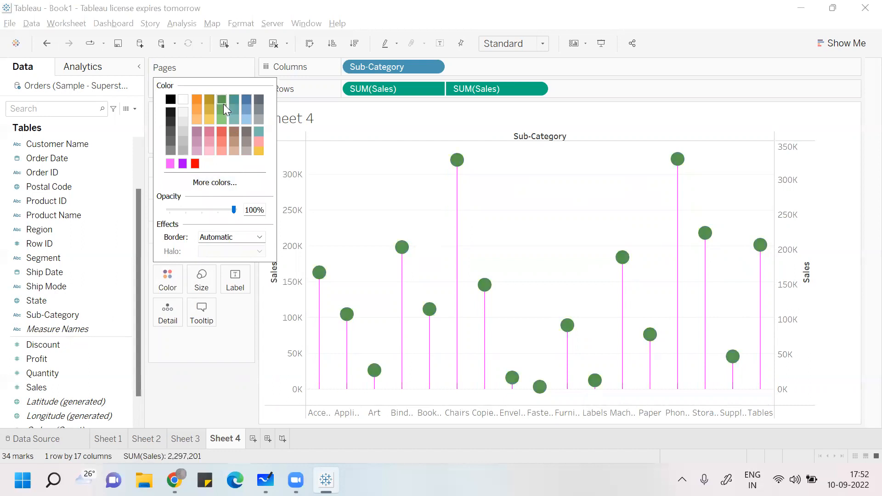
{"action": "left_click", "coordinate": [185, 389]}
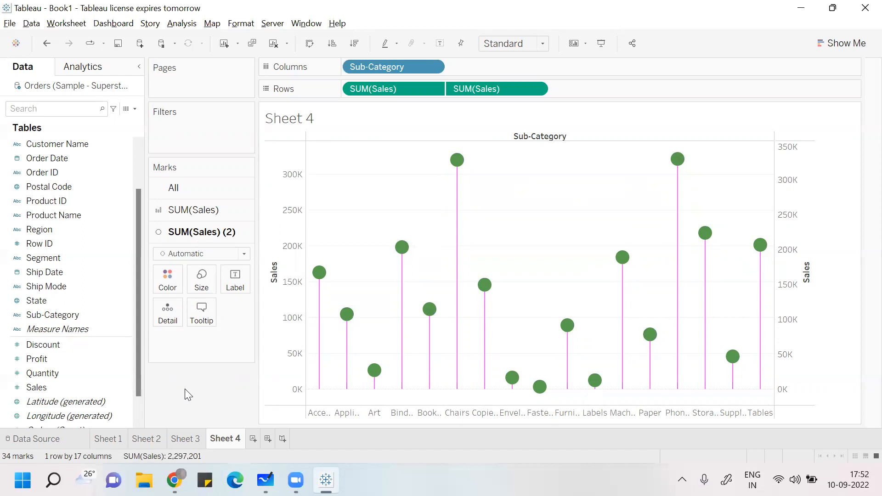
- Check the profit conditions on the whiteboard, and set the SUM(Sales) (2) mark type to Shape in Tableau
{"action": "key", "text": "alt+Tab"}
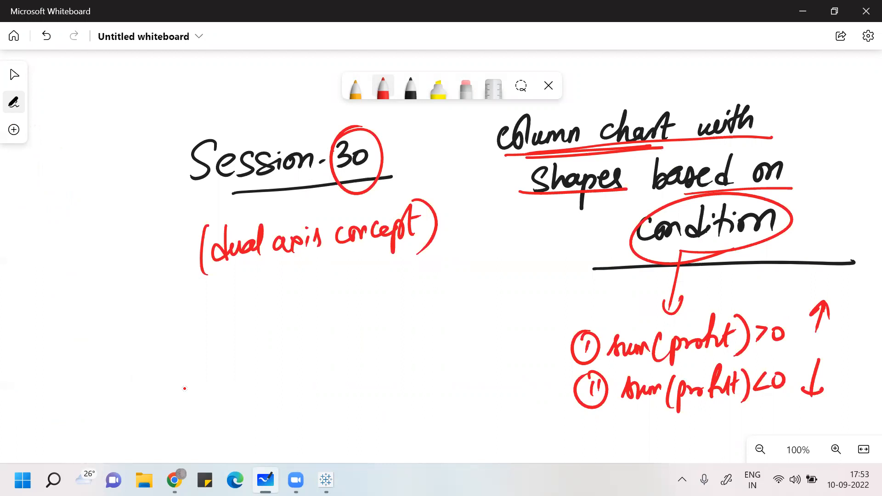
{"action": "key", "text": "alt+Tab"}
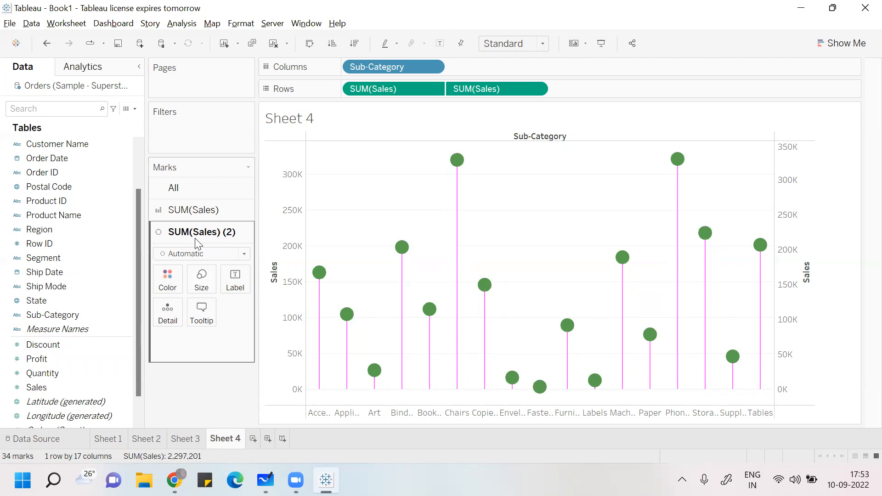
{"action": "left_click", "coordinate": [244, 253]}
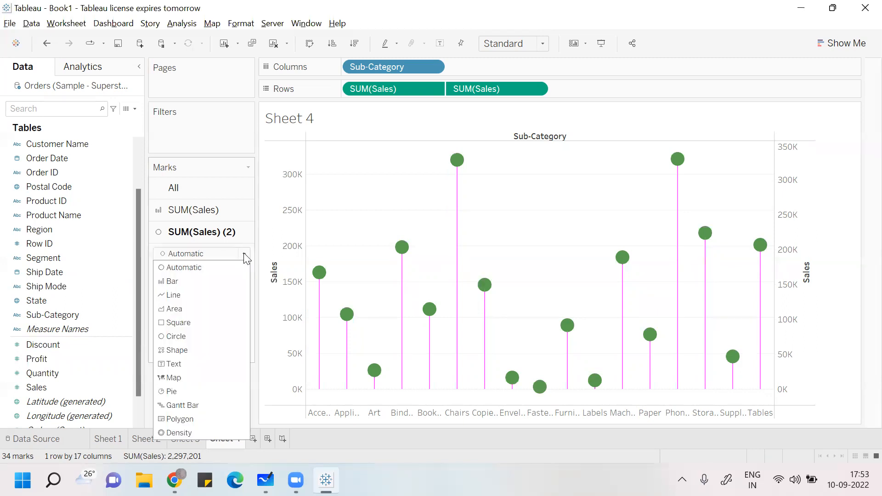
{"action": "left_click", "coordinate": [202, 349]}
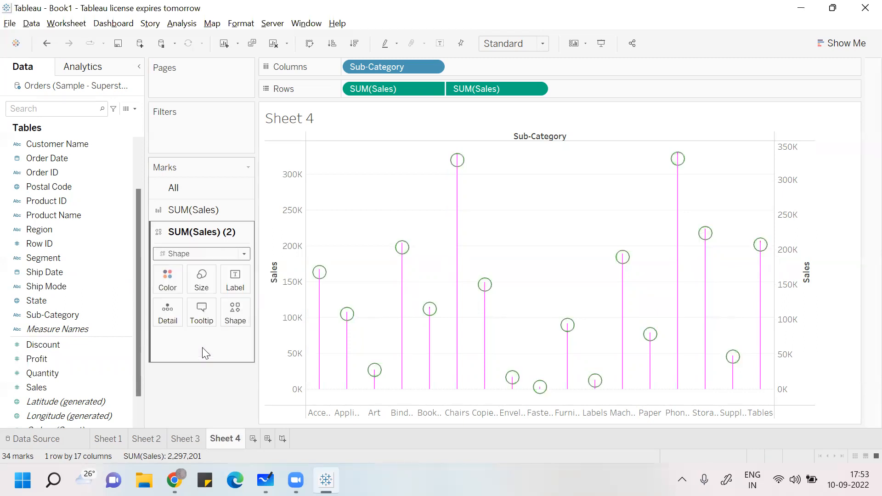
- Try several shapes for the SUM(Sales) (2) marks and choose the filled upward triangle
{"action": "left_click", "coordinate": [233, 321]}
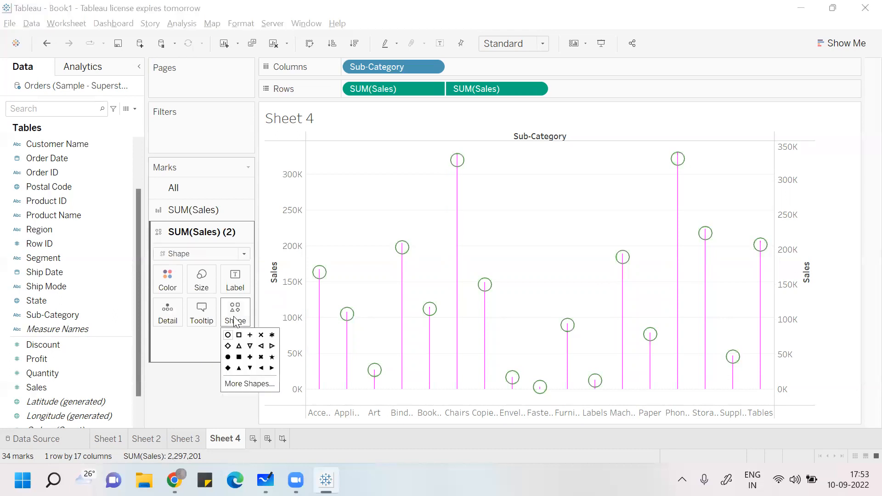
{"action": "left_click", "coordinate": [261, 335]}
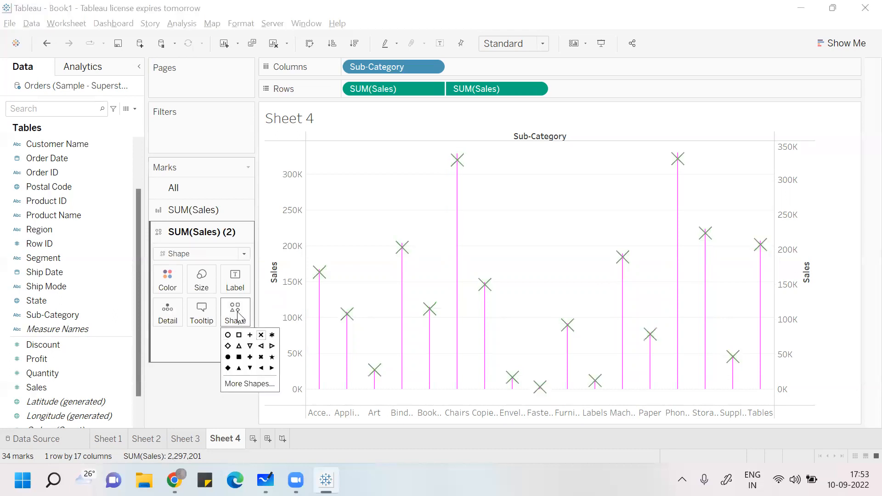
{"action": "left_click", "coordinate": [251, 358]}
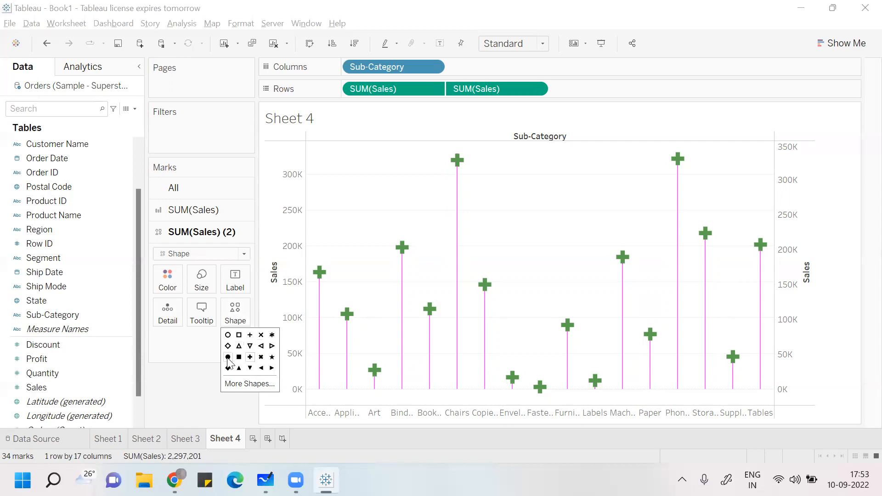
{"action": "left_click", "coordinate": [228, 358]}
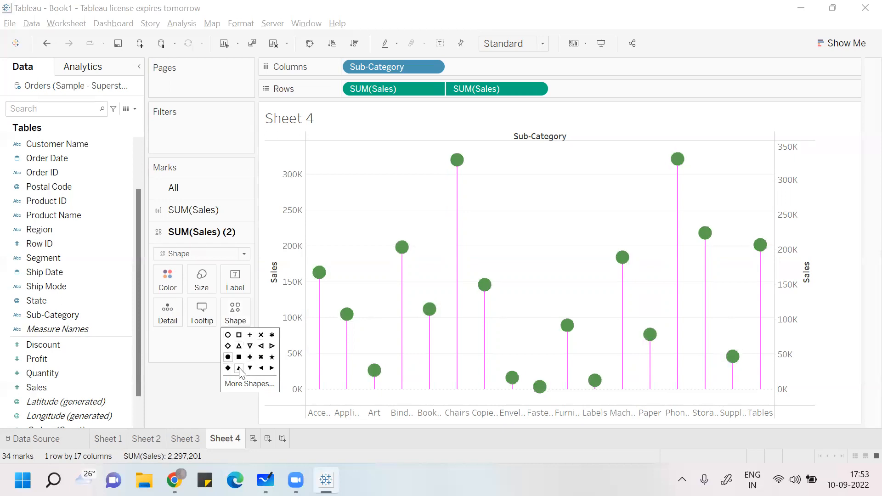
{"action": "left_click", "coordinate": [238, 368]}
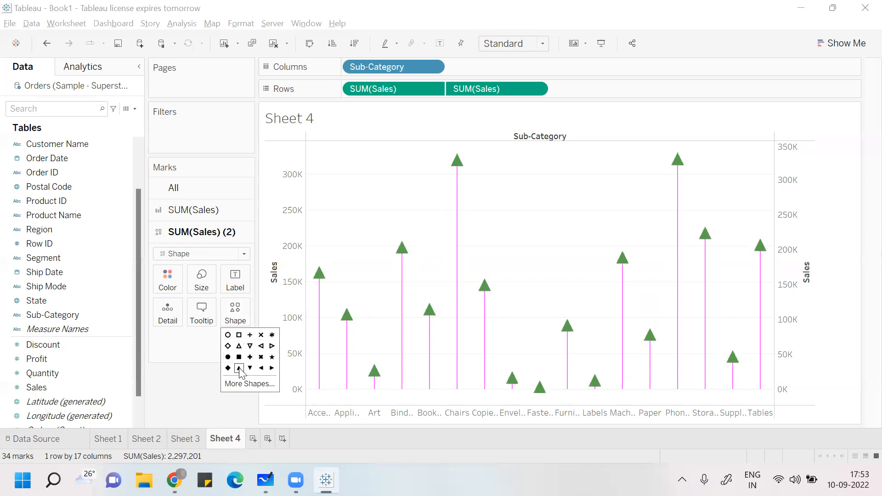
- Try the filled right-pointing triangle and the filled diamond for the SUM(Sales) (2) marks, and preview the additional shape palettes
{"action": "left_click", "coordinate": [272, 368]}
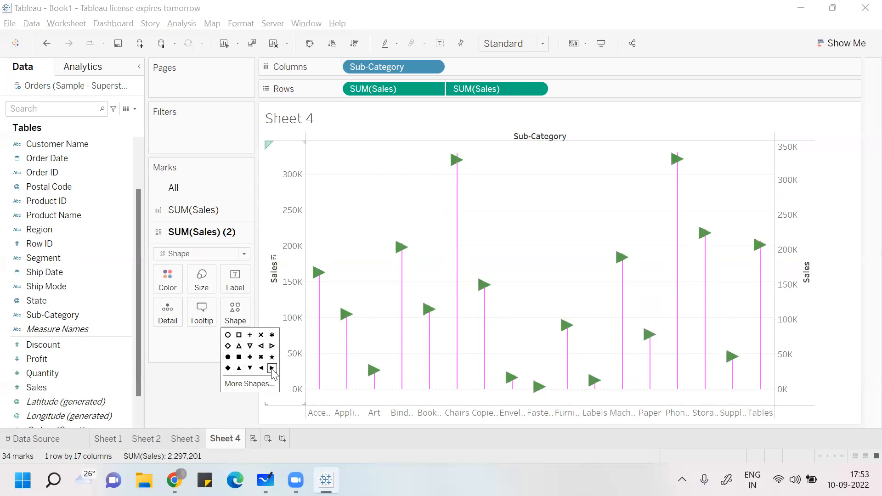
{"action": "left_click", "coordinate": [228, 368]}
{"action": "left_click", "coordinate": [243, 384]}
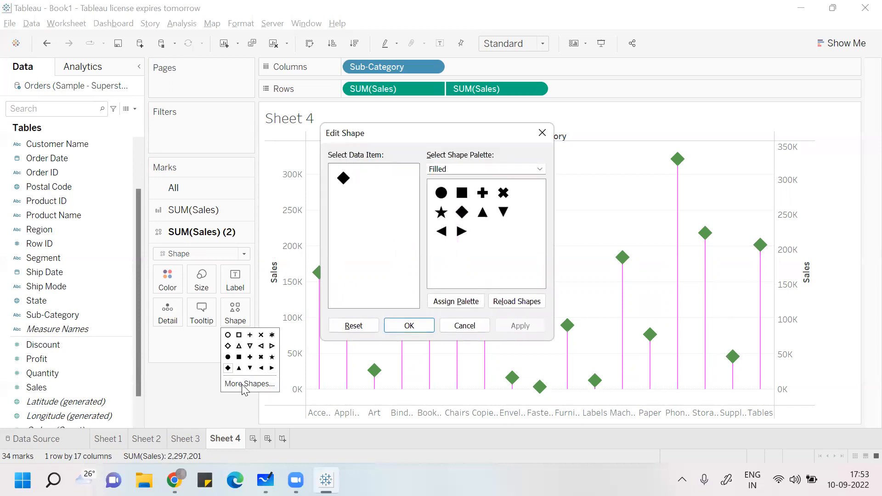
{"action": "left_click", "coordinate": [542, 133]}
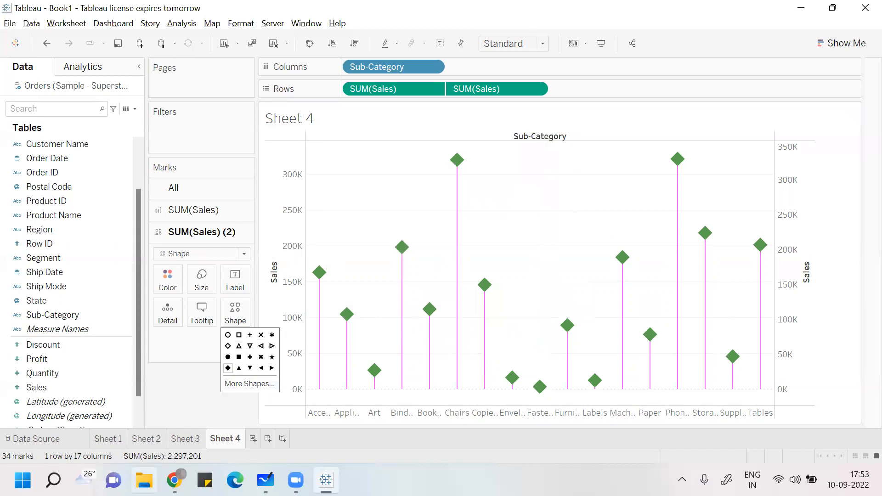
- Switch to File Explorer and examine the images in Documents > My Tableau Repository > Shapes > Bug Tracking
{"action": "left_click", "coordinate": [144, 480]}
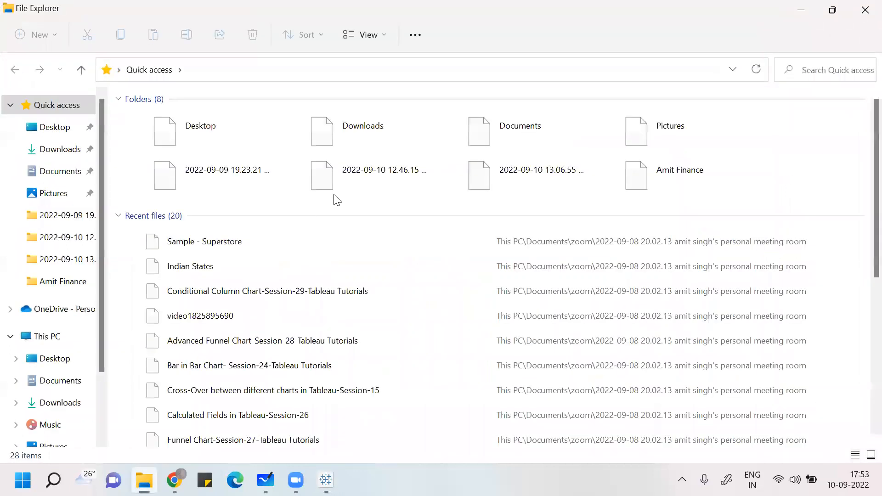
{"action": "left_click", "coordinate": [62, 171]}
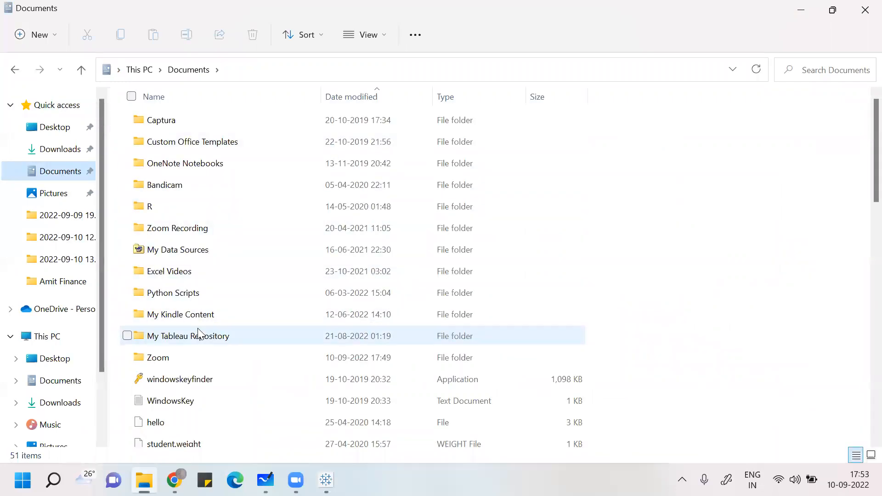
{"action": "double_click", "coordinate": [199, 330]}
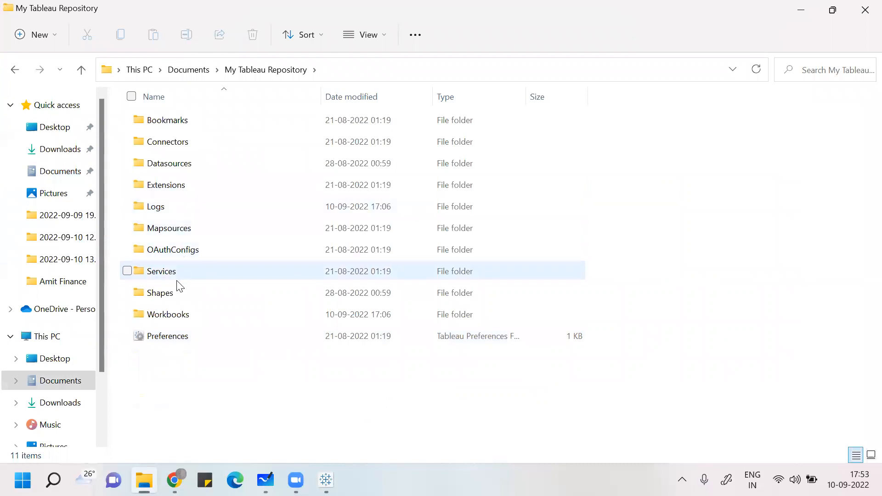
{"action": "double_click", "coordinate": [178, 297]}
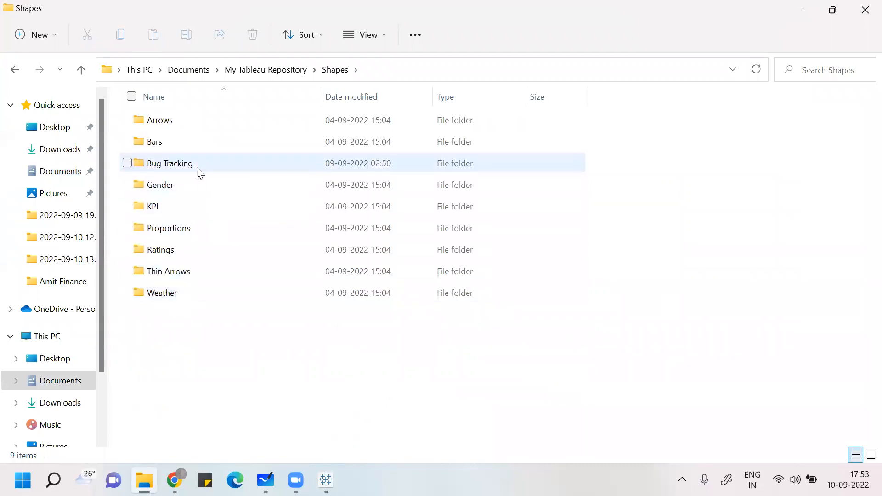
{"action": "double_click", "coordinate": [194, 169]}
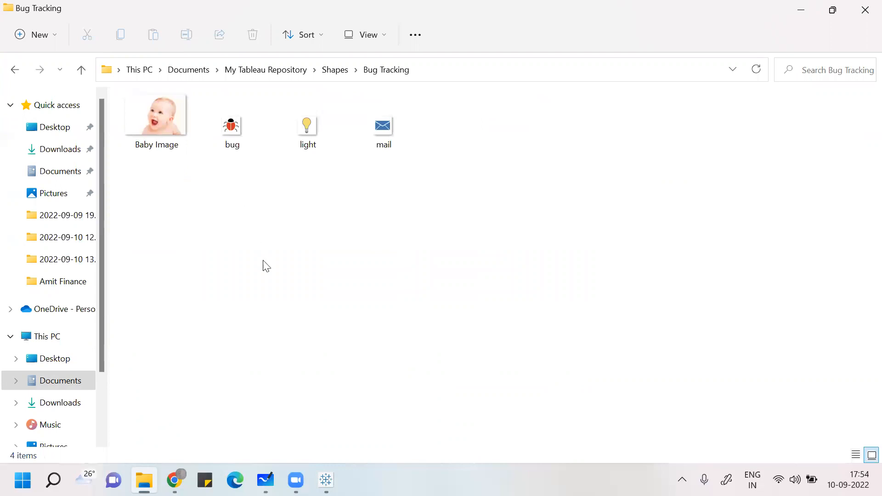
- Return to Tableau and apply the baby image from the Bug Tracking shape palette to the SUM(Sales) (2) marks
{"action": "left_click", "coordinate": [325, 480]}
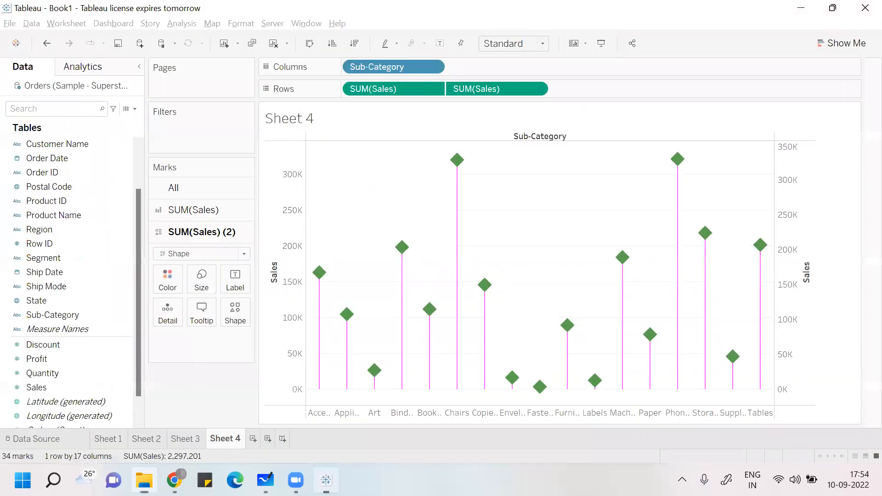
{"action": "left_click", "coordinate": [245, 323]}
{"action": "left_click", "coordinate": [263, 384]}
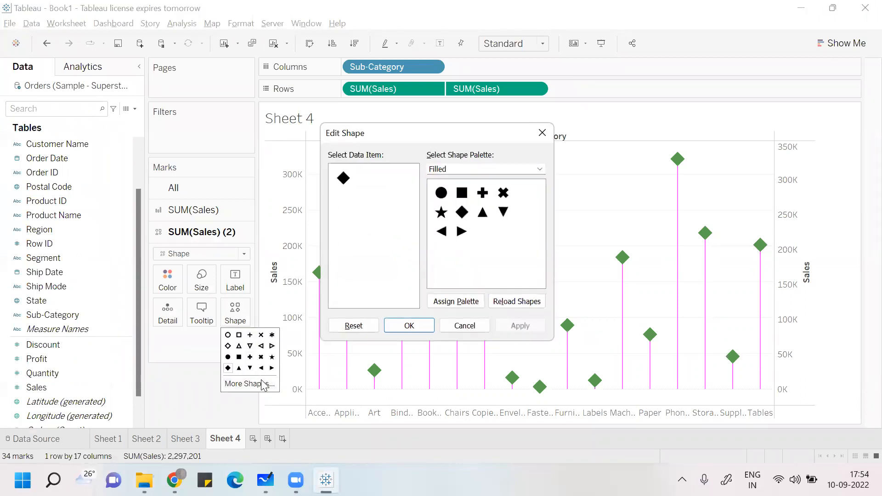
{"action": "left_click", "coordinate": [540, 168]}
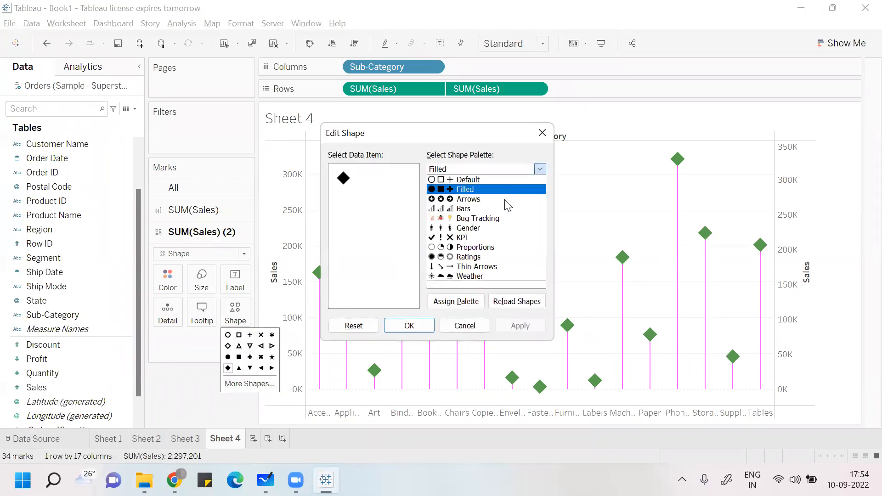
{"action": "left_click", "coordinate": [505, 219]}
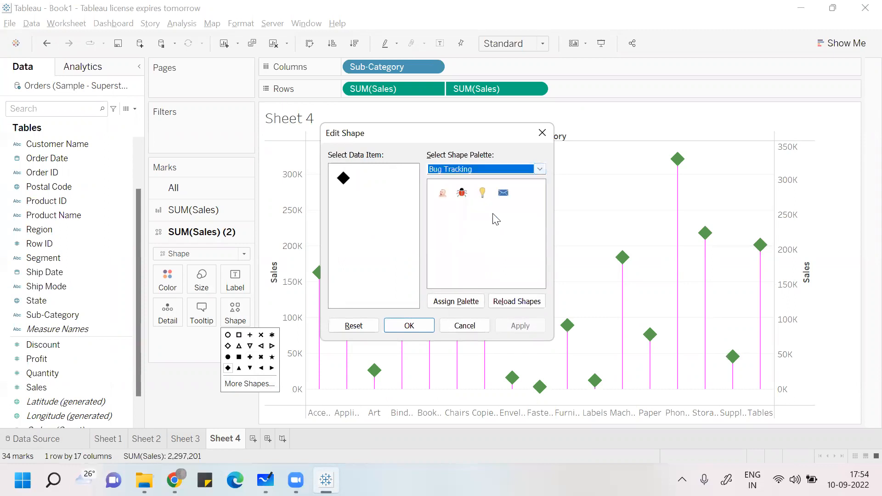
{"action": "left_click", "coordinate": [441, 193]}
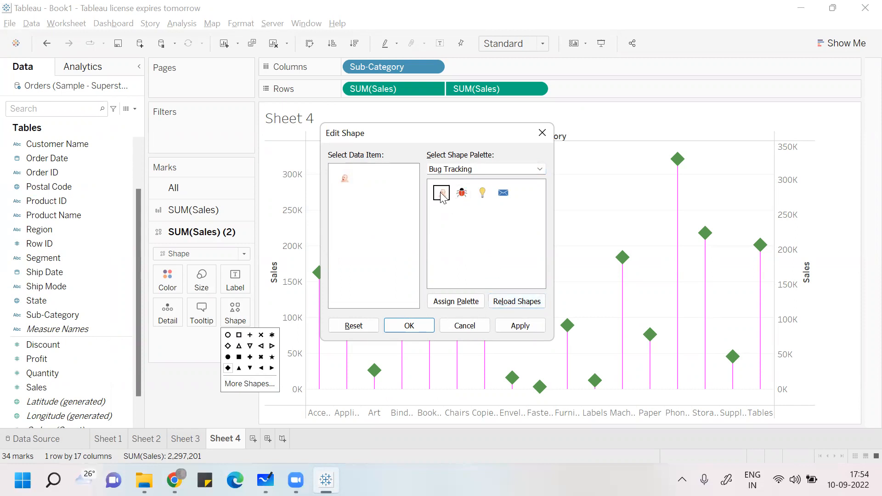
{"action": "left_click", "coordinate": [520, 325]}
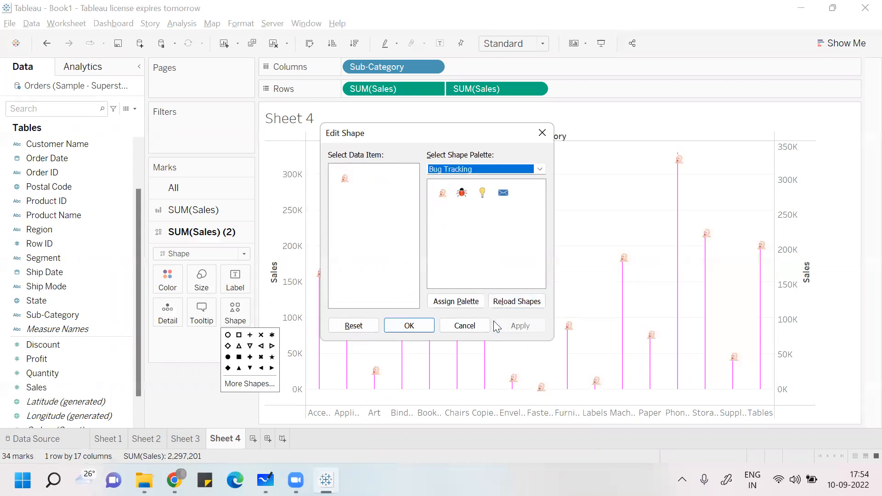
{"action": "left_click", "coordinate": [418, 330]}
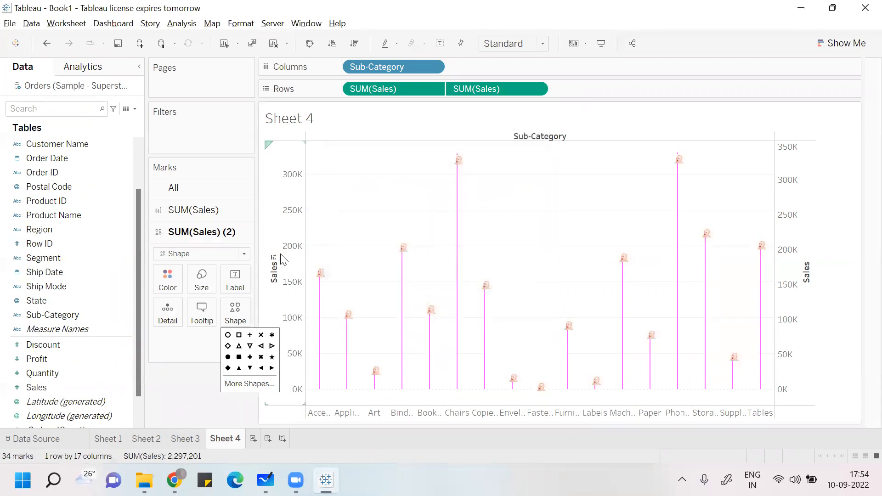
- Color the thin bars of the first SUM(Sales) black
{"action": "left_click", "coordinate": [208, 214]}
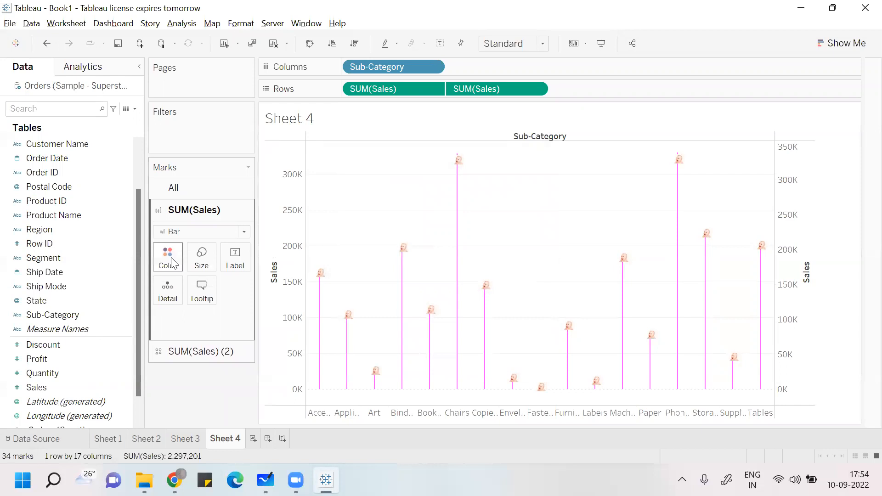
{"action": "left_click", "coordinate": [172, 265]}
{"action": "left_click", "coordinate": [170, 295]}
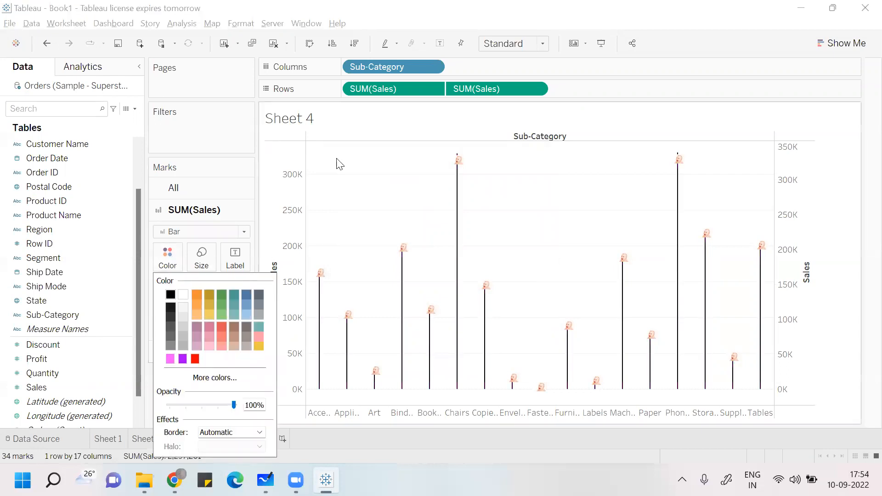
{"action": "left_click", "coordinate": [242, 138]}
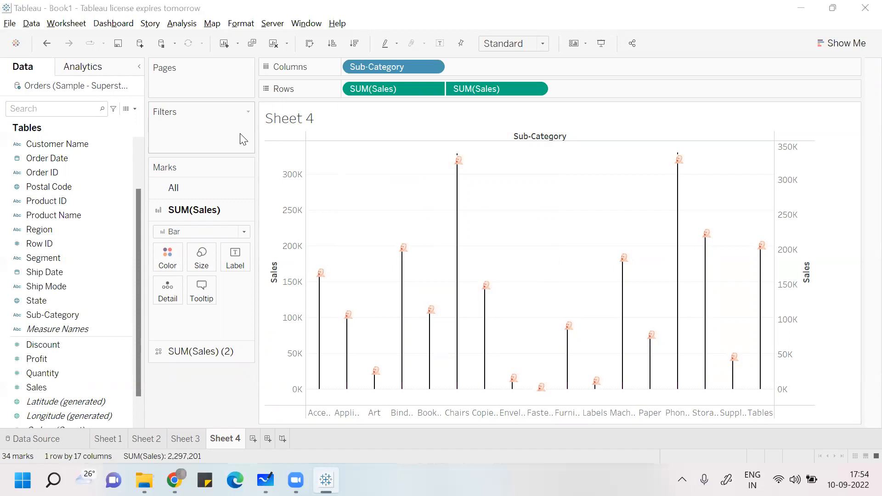
- Check the profit conditions on the whiteboard, and start a new calculated field named Profit Status in Tableau
{"action": "key", "text": "alt+Tab"}
{"action": "key", "text": "alt+Tab"}
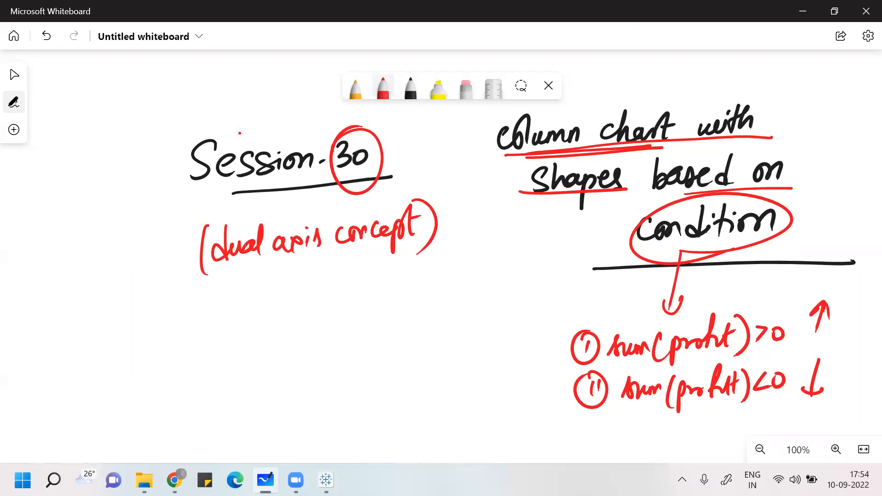
{"action": "key", "text": "alt+Tab"}
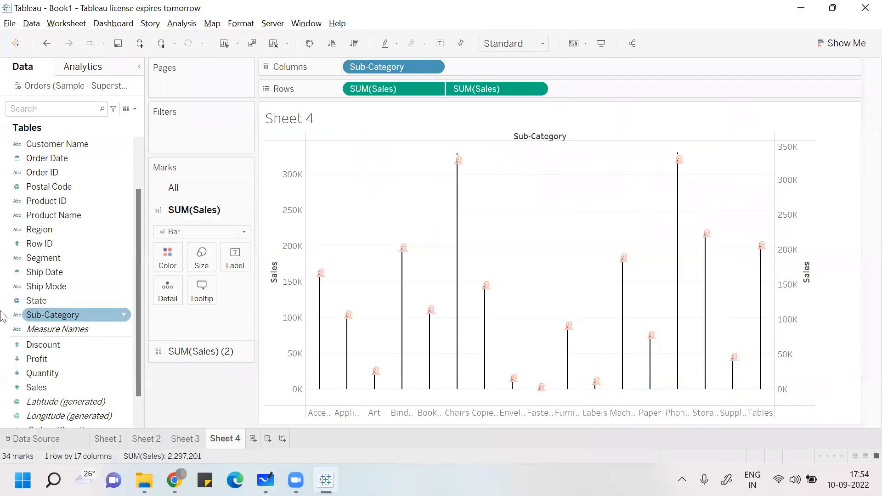
{"action": "left_click", "coordinate": [179, 27]}
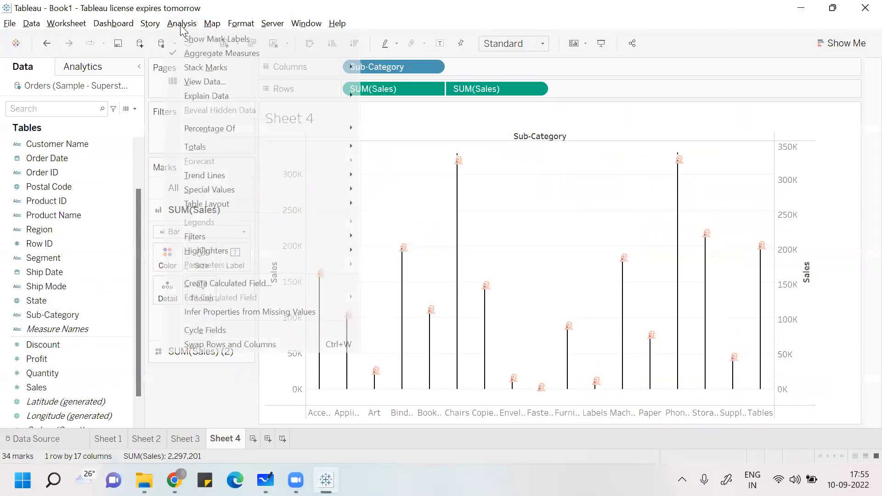
{"action": "left_click", "coordinate": [224, 283]}
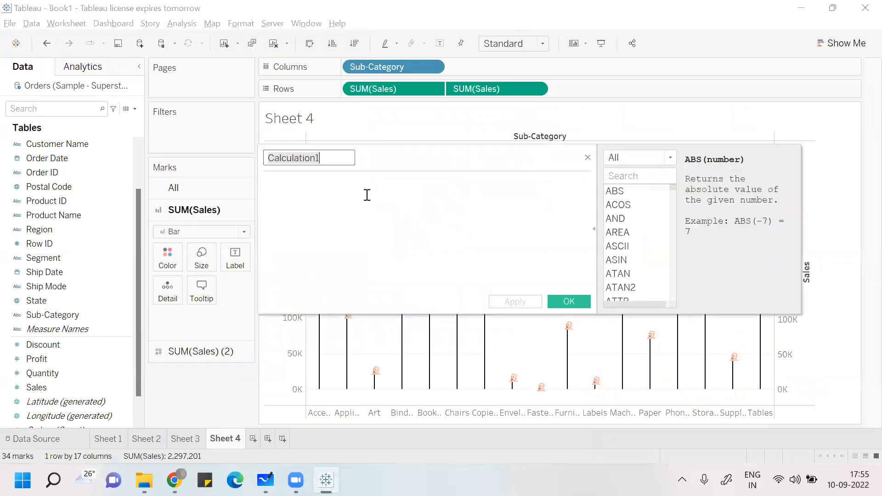
{"action": "type", "text": "Profit Status"}
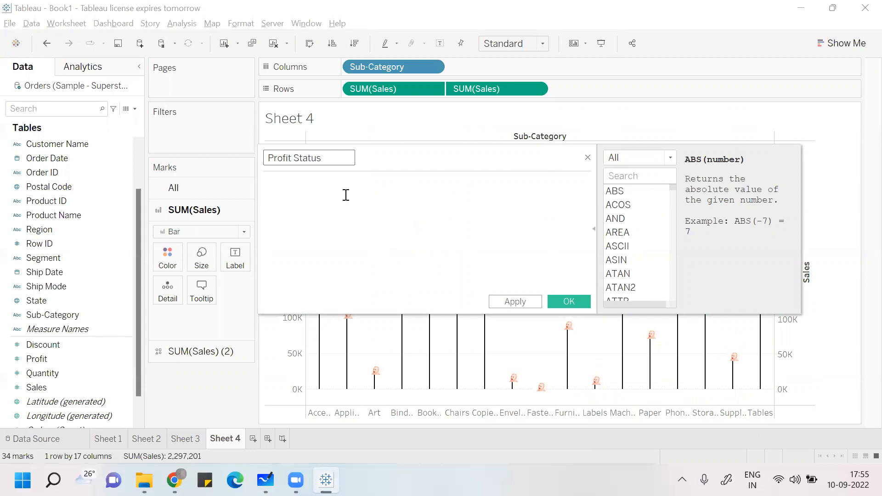
- Define the Profit Status calculation as sum([Profit])>0 using the Profit field, and save it
{"action": "left_click", "coordinate": [306, 194]}
{"action": "type", "text": "sum(p"}
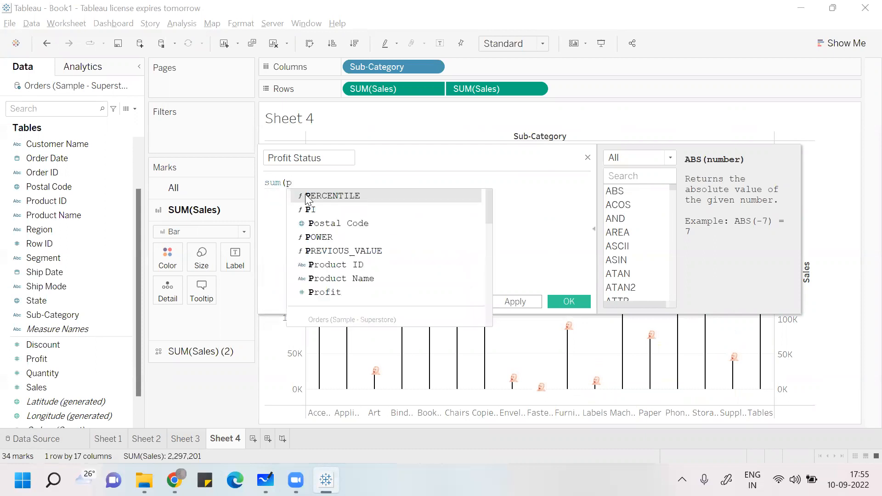
{"action": "type", "text": "rofit"}
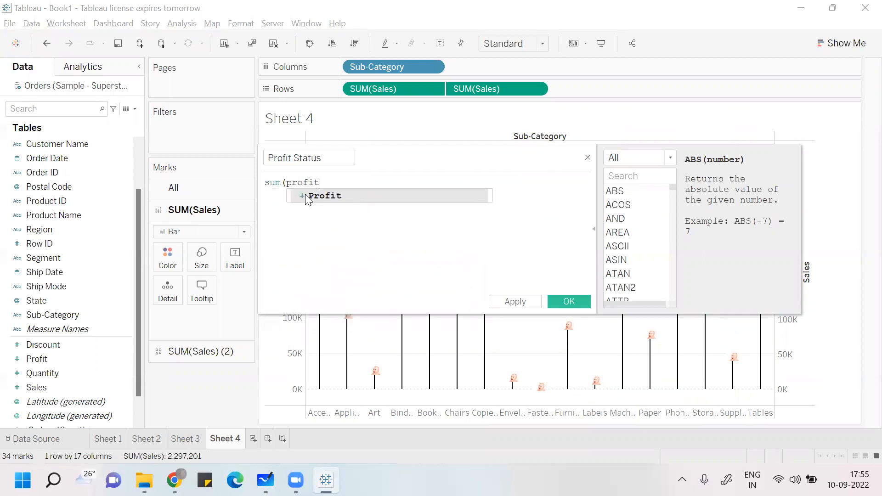
{"action": "type", "text": ")>0"}
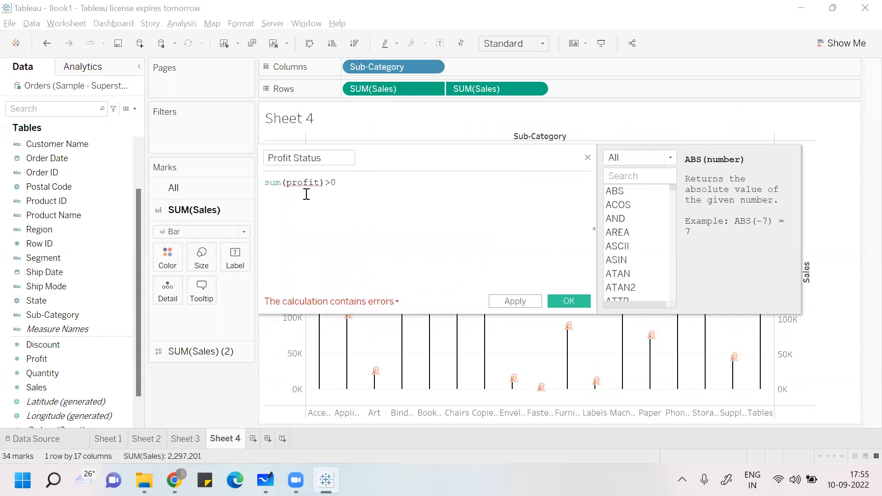
{"action": "key", "text": "BackSpace"}
{"action": "key", "text": "BackSpace"}
{"action": "key", "text": "BackSpace"}
{"action": "key", "text": "BackSpace"}
{"action": "key", "text": "BackSpace"}
{"action": "key", "text": "BackSpace"}
{"action": "key", "text": "BackSpace"}
{"action": "key", "text": "BackSpace"}
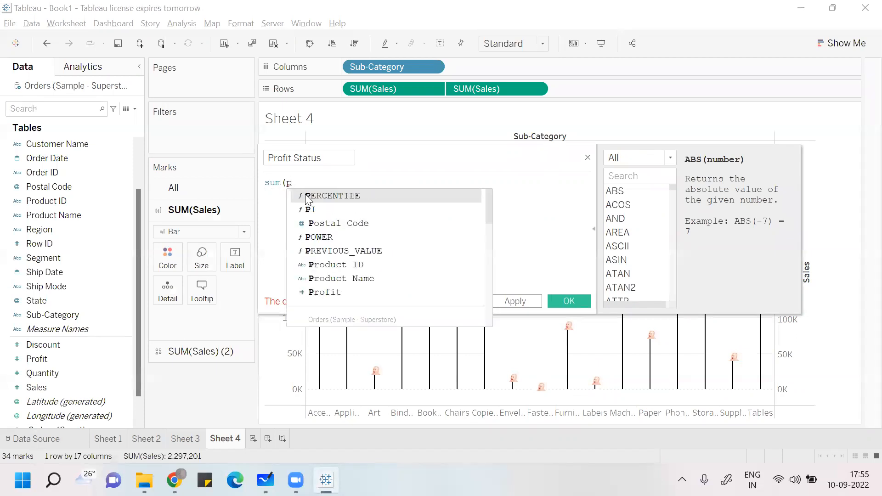
{"action": "type", "text": "ro"}
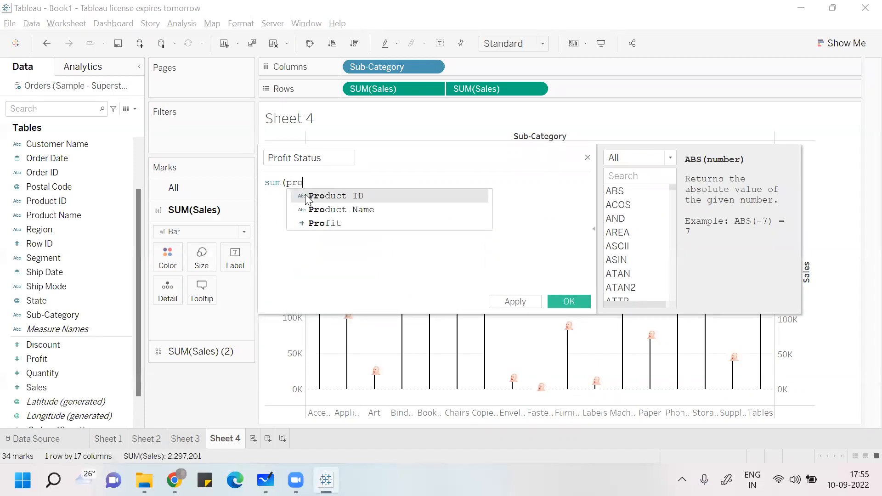
{"action": "double_click", "coordinate": [329, 223]}
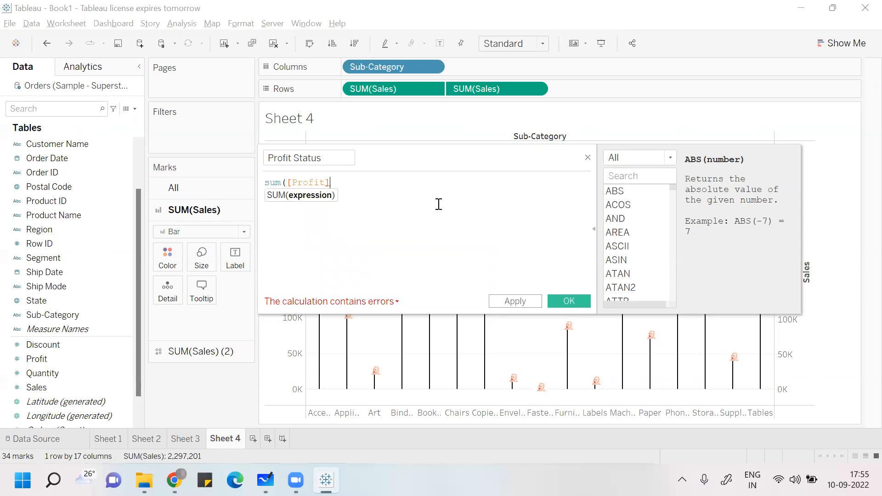
{"action": "type", "text": ")>0"}
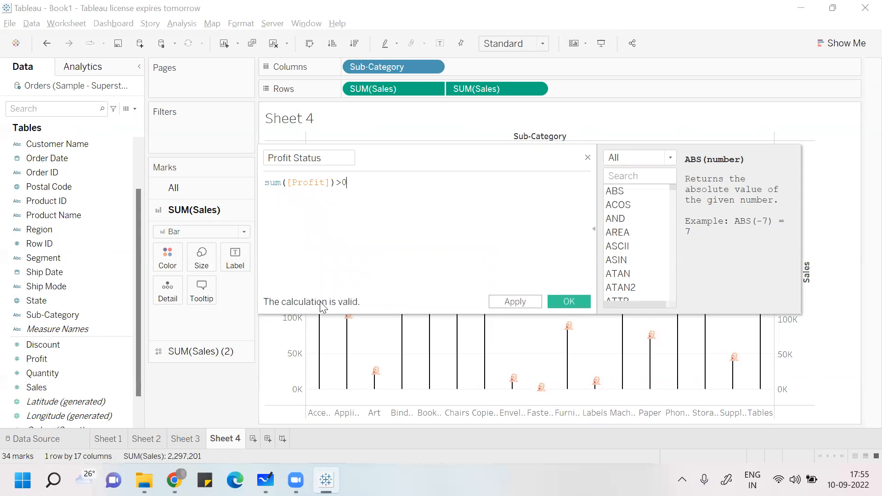
{"action": "left_click", "coordinate": [516, 304]}
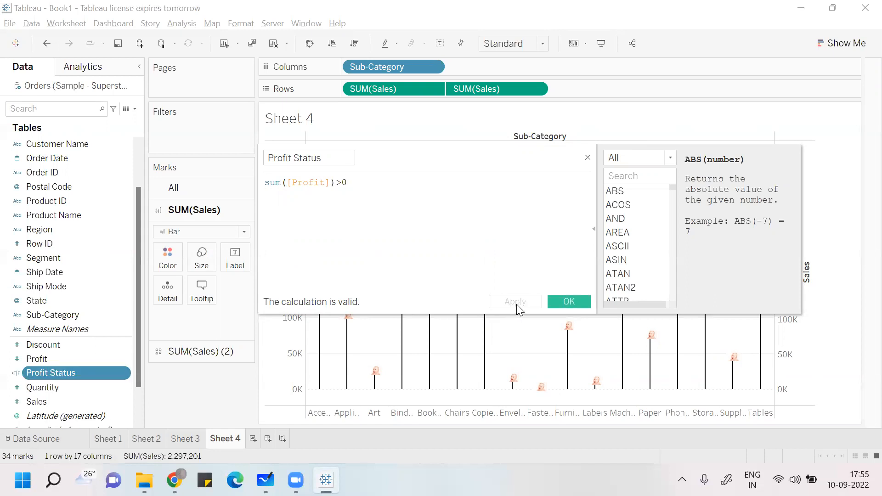
{"action": "left_click", "coordinate": [569, 302]}
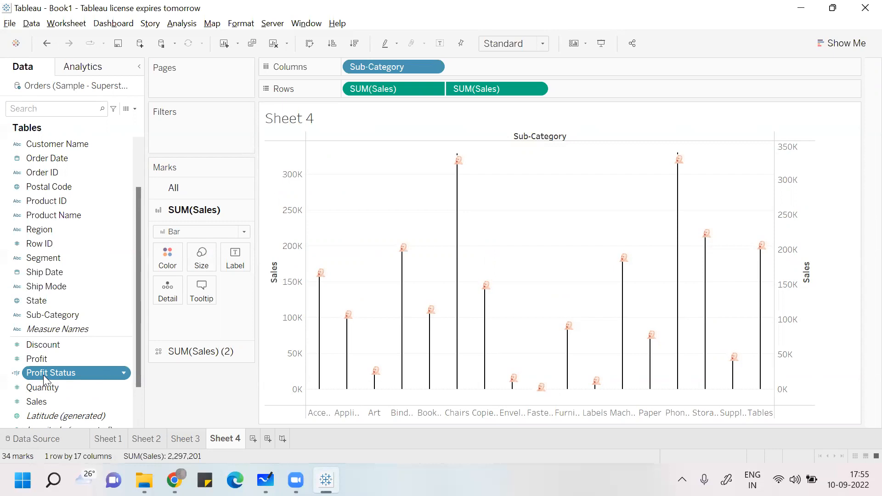
- Check the data type of the Profit Status field without changing its type or name
{"action": "left_click", "coordinate": [17, 374]}
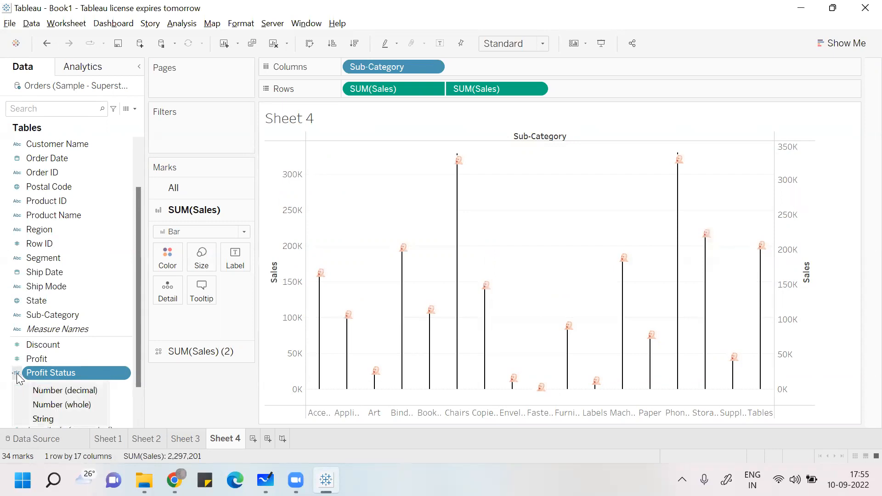
{"action": "left_click", "coordinate": [82, 370]}
{"action": "left_click", "coordinate": [82, 370]}
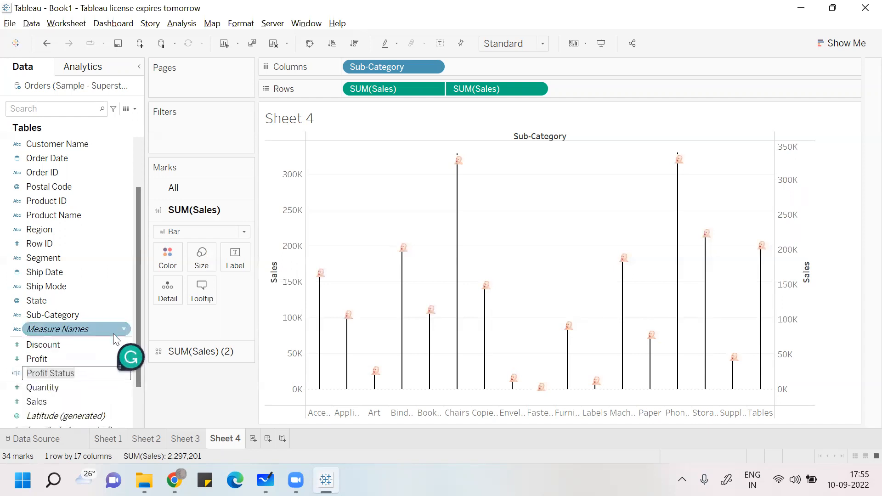
{"action": "key", "text": "Return"}
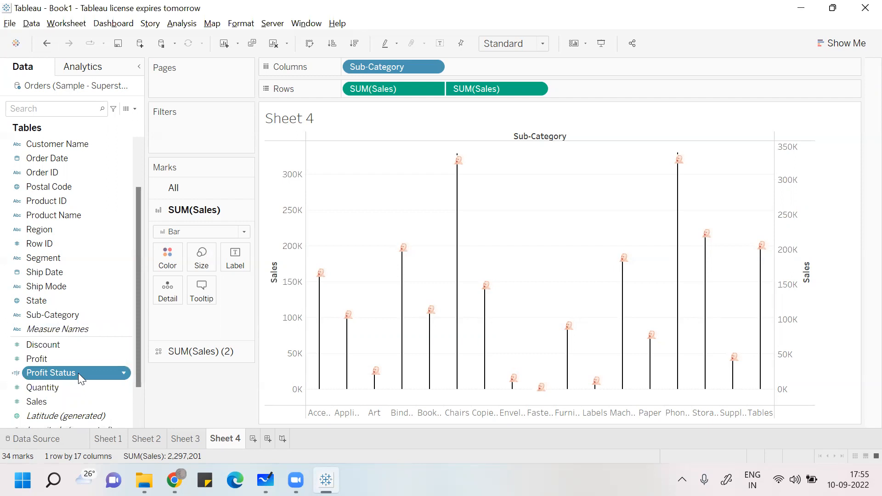
- Try coloring the first SUM(Sales) by Profit Status and using the Shape mark type, restoring its plain Bar marks
{"action": "left_click_drag", "start_coordinate": [78, 373], "coordinate": [176, 257]}
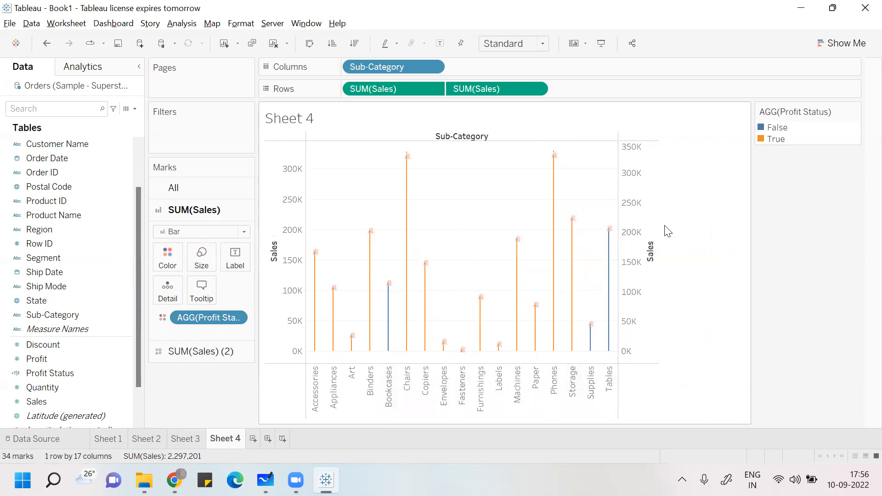
{"action": "left_click_drag", "start_coordinate": [196, 317], "coordinate": [37, 373]}
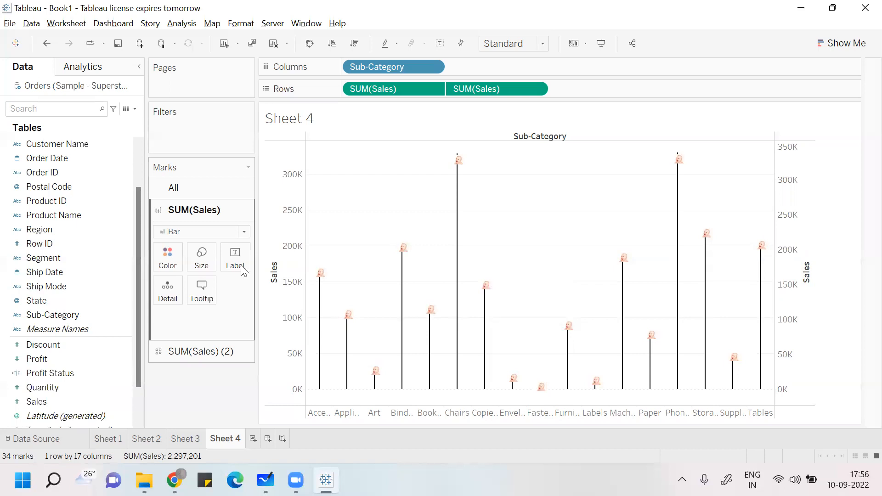
{"action": "left_click", "coordinate": [243, 232]}
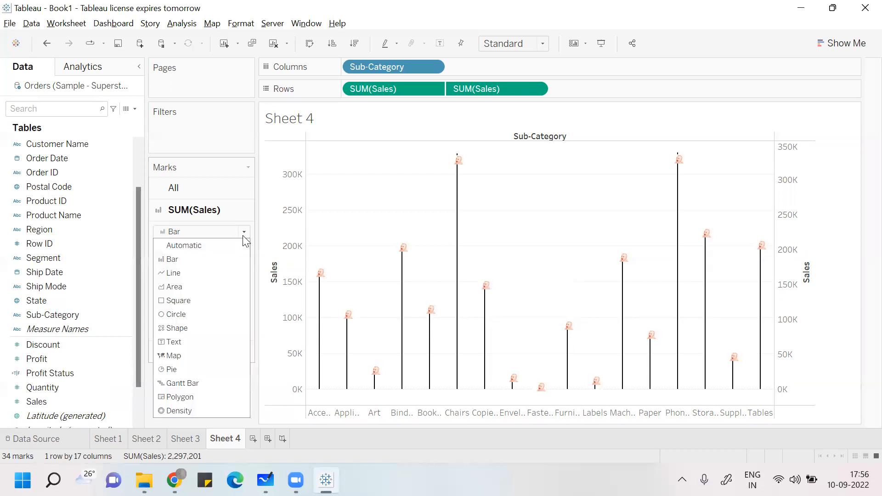
{"action": "left_click", "coordinate": [203, 328]}
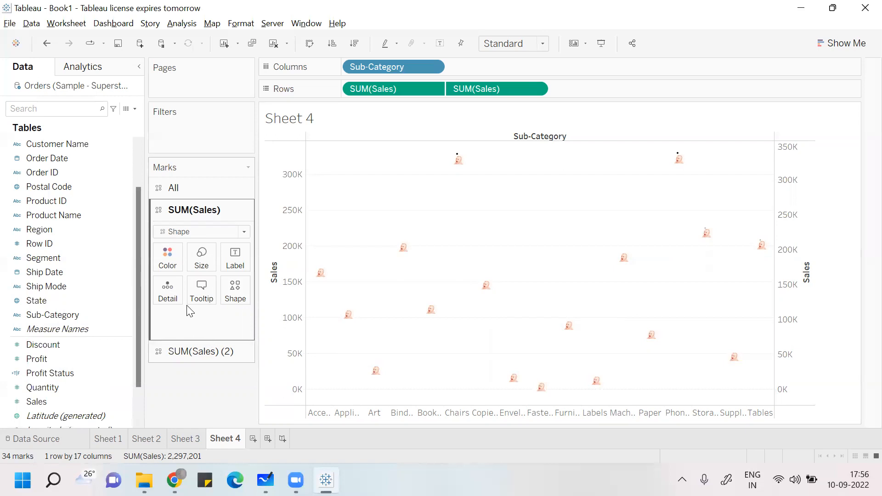
{"action": "left_click", "coordinate": [210, 232]}
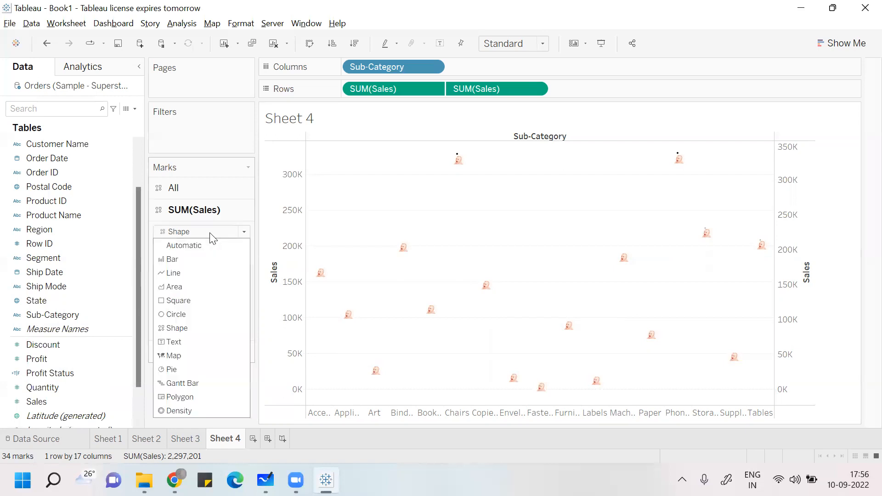
{"action": "left_click", "coordinate": [193, 259]}
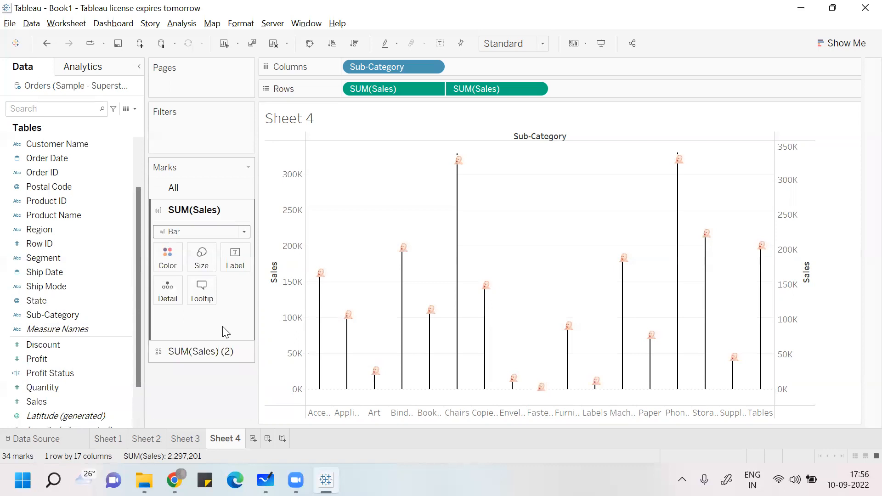
- Assign Profit Status to the shape of the second SUM(Sales) marks
{"action": "left_click", "coordinate": [226, 351]}
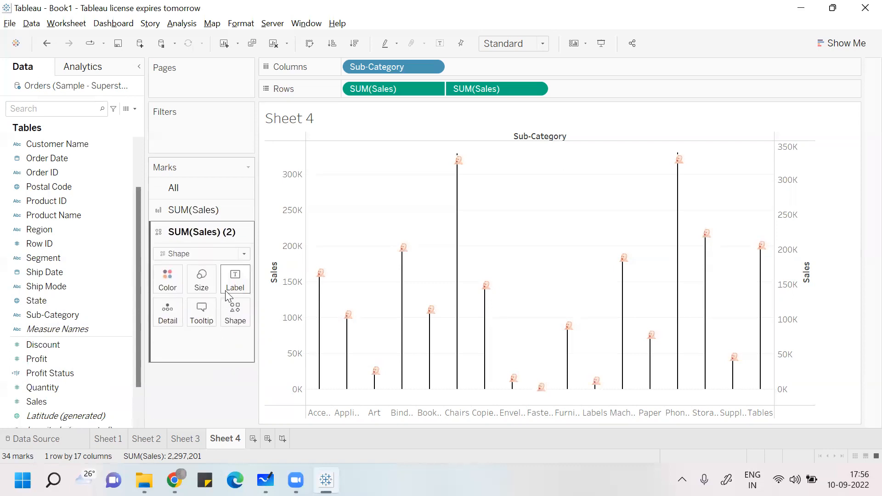
{"action": "left_click_drag", "start_coordinate": [92, 373], "coordinate": [249, 307]}
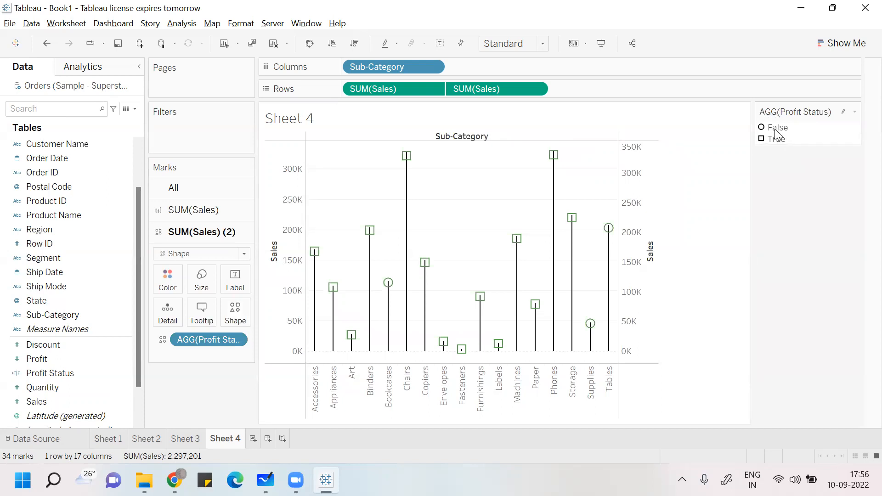
{"action": "mouse_move", "coordinate": [776, 132]}
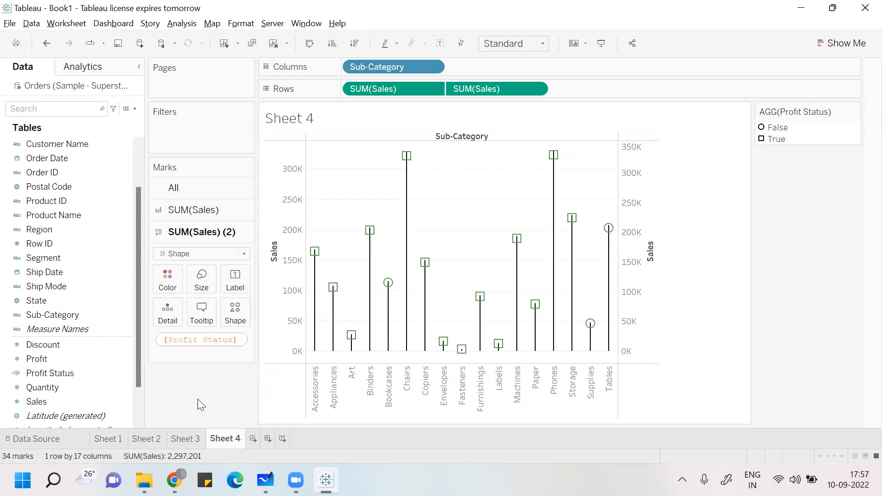
{"action": "left_click", "coordinate": [238, 338]}
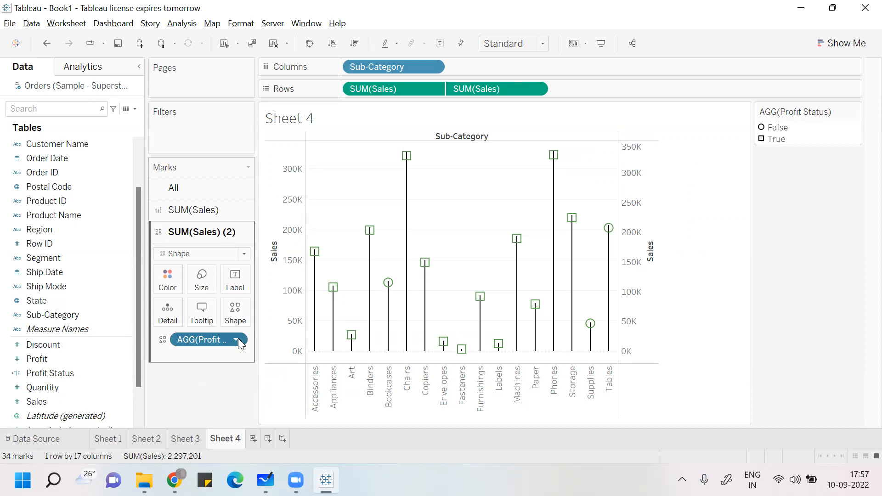
{"action": "left_click", "coordinate": [146, 403]}
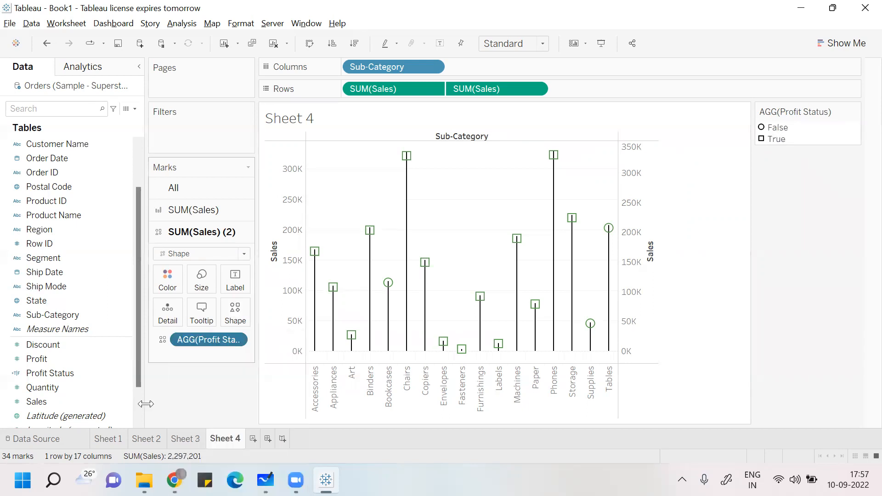
- Set the shape for the False Profit Status to the red down arrow from the Arrows palette
{"action": "left_click", "coordinate": [227, 317]}
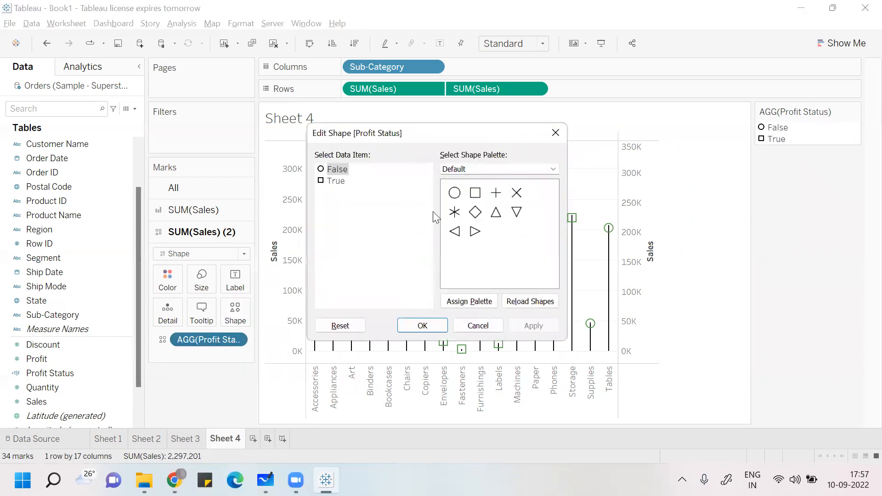
{"action": "left_click", "coordinate": [553, 168]}
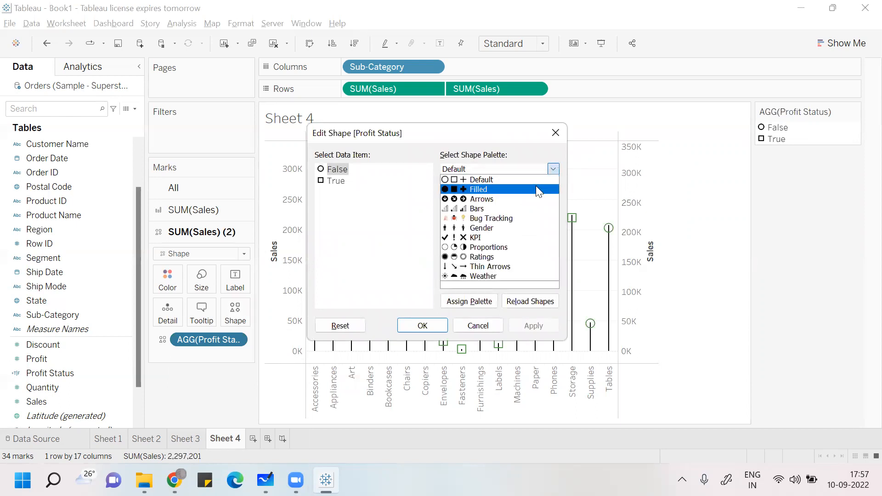
{"action": "left_click", "coordinate": [509, 199]}
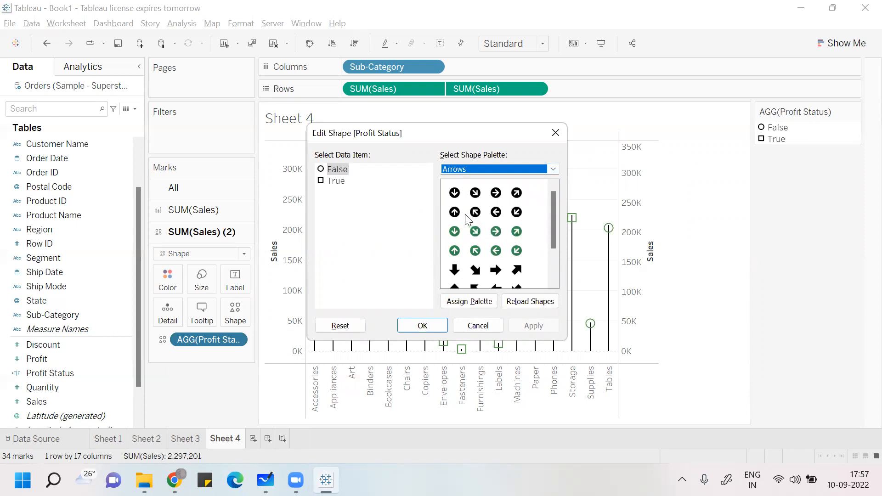
{"action": "left_click", "coordinate": [454, 193]}
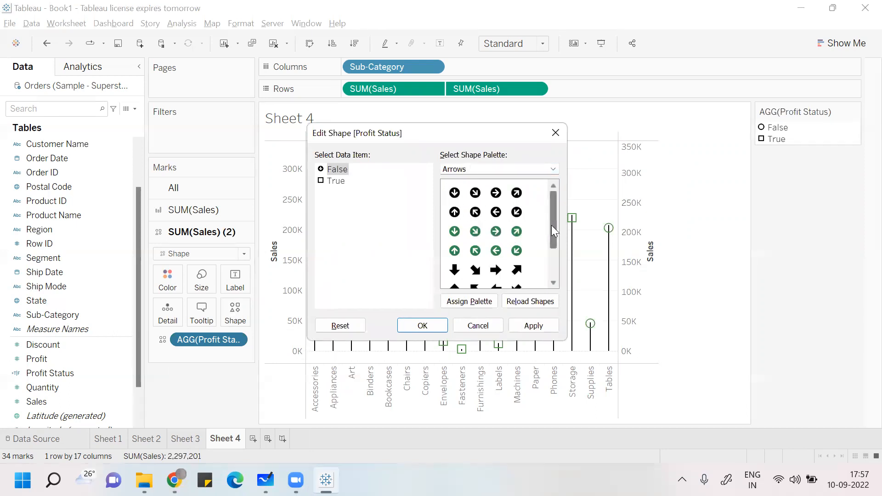
{"action": "left_click_drag", "start_coordinate": [551, 225], "coordinate": [553, 260]}
{"action": "left_click", "coordinate": [452, 257]}
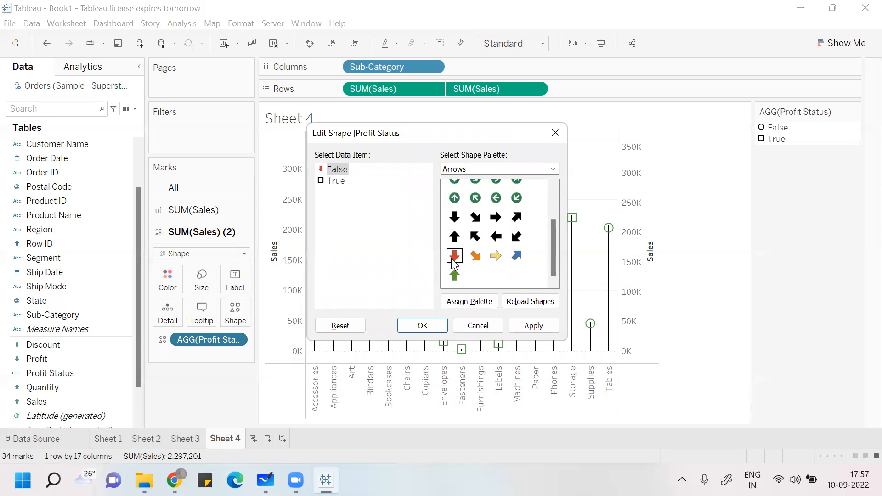
{"action": "left_click", "coordinate": [531, 324]}
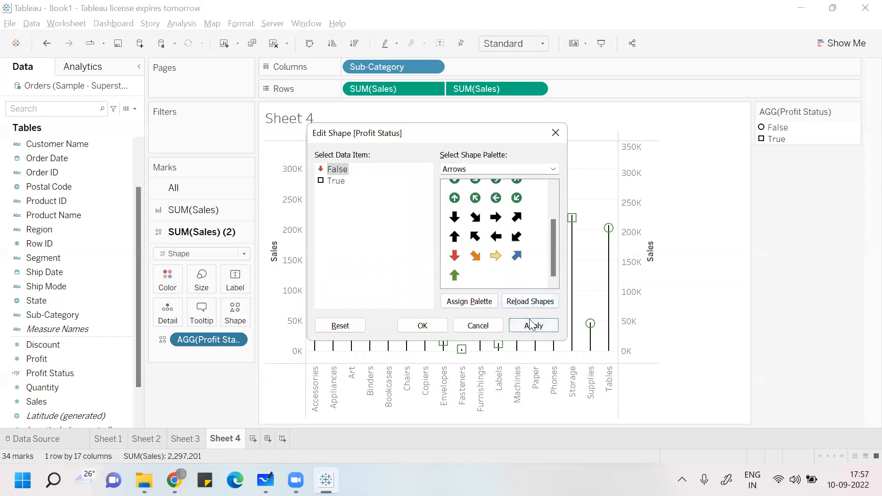
{"action": "left_click", "coordinate": [422, 325]}
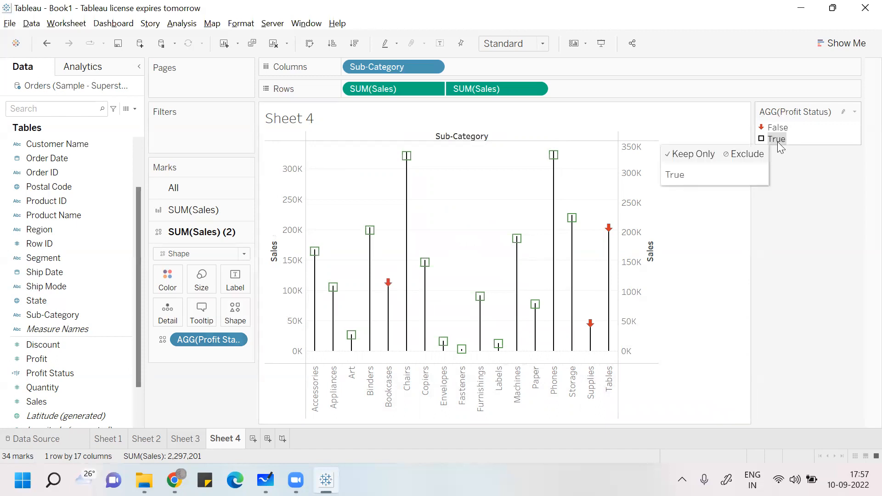
- Set the shape for the True Profit Status to the green up arrow from the Arrows palette
{"action": "left_click", "coordinate": [236, 313]}
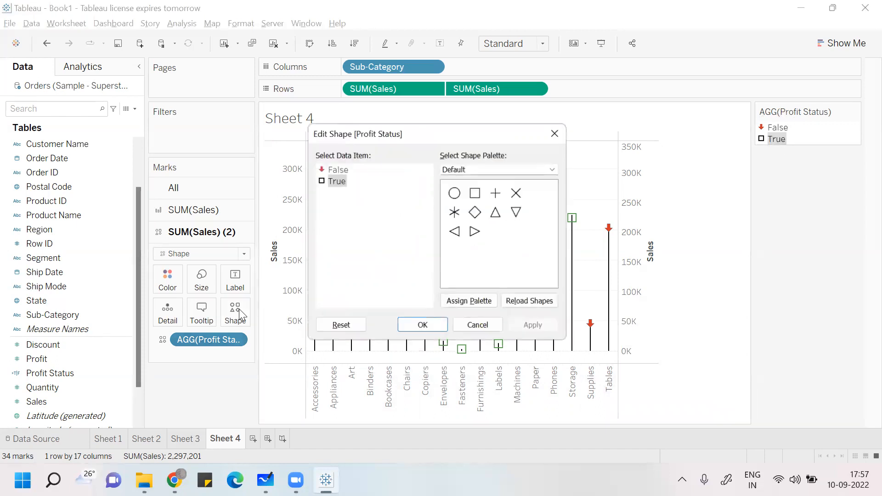
{"action": "left_click", "coordinate": [547, 170]}
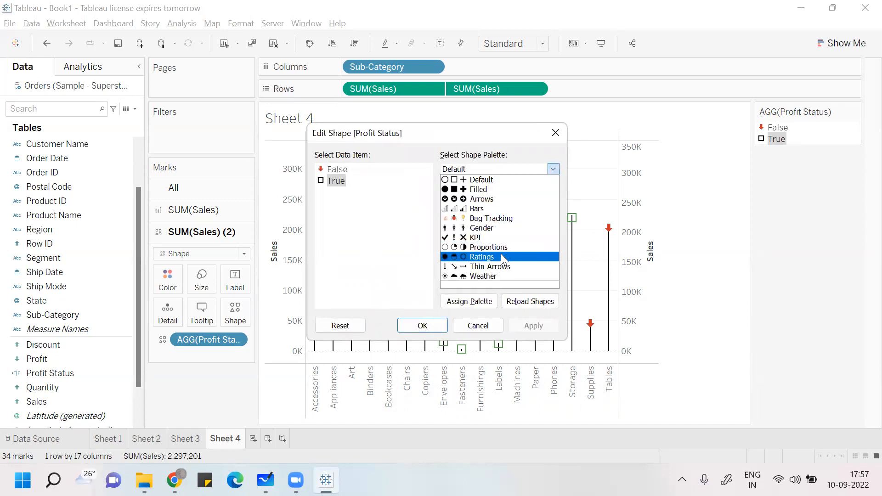
{"action": "left_click", "coordinate": [501, 268]}
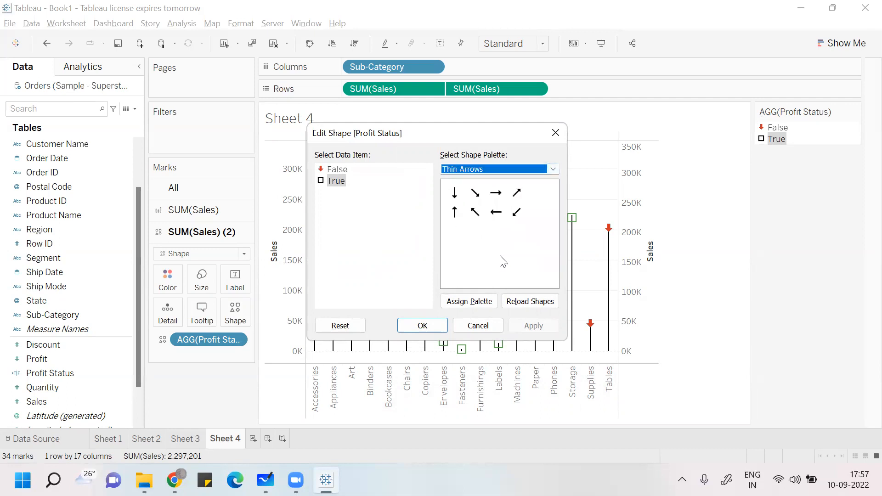
{"action": "left_click", "coordinate": [553, 169]}
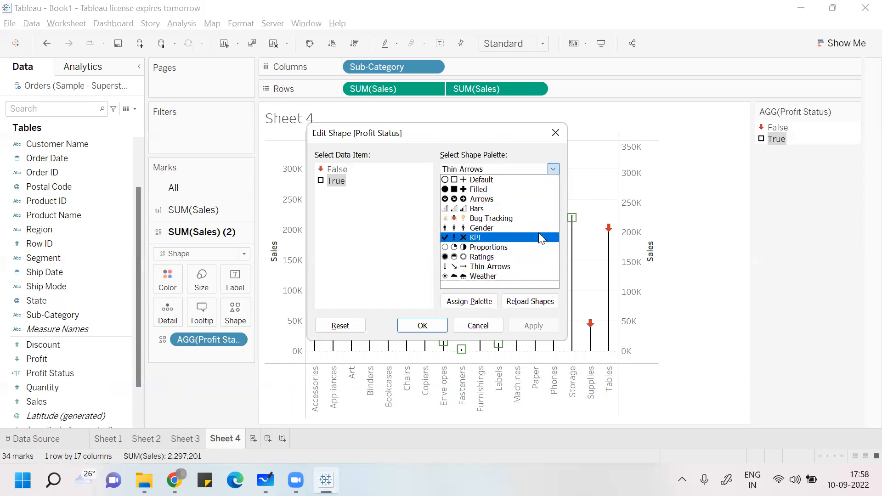
{"action": "left_click", "coordinate": [492, 198]}
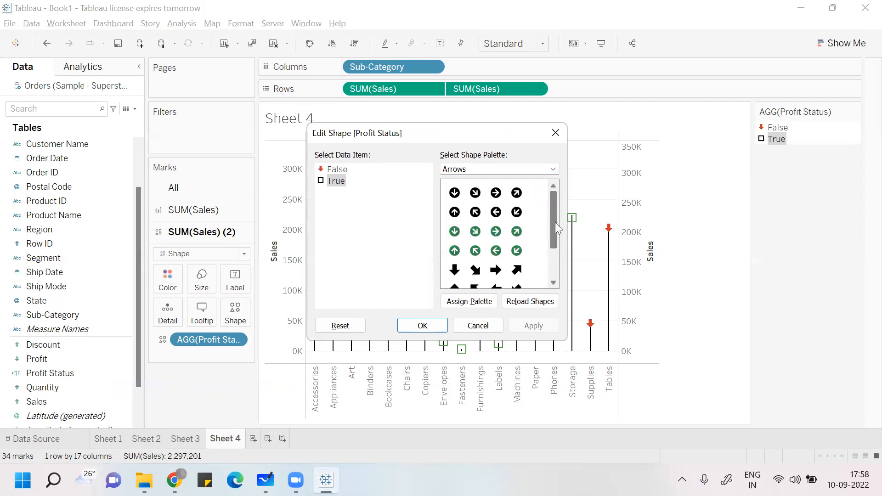
{"action": "left_click_drag", "start_coordinate": [554, 222], "coordinate": [554, 251]}
{"action": "left_click", "coordinate": [456, 274]}
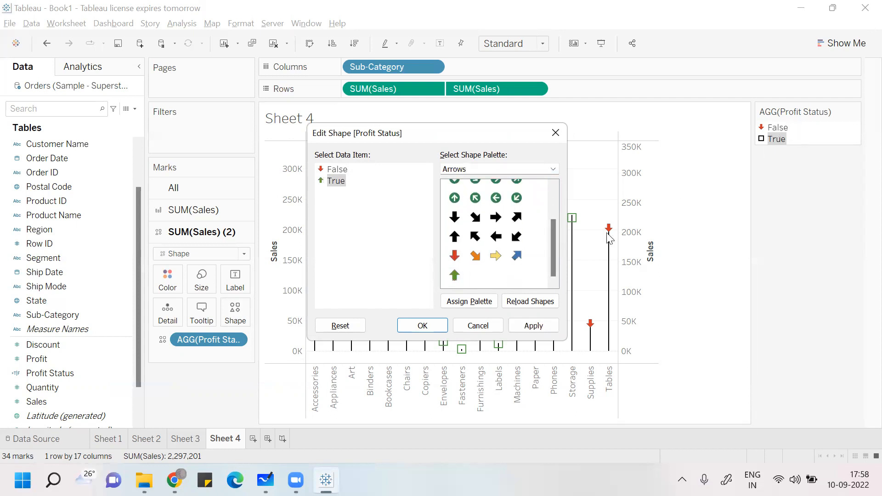
{"action": "left_click", "coordinate": [532, 326]}
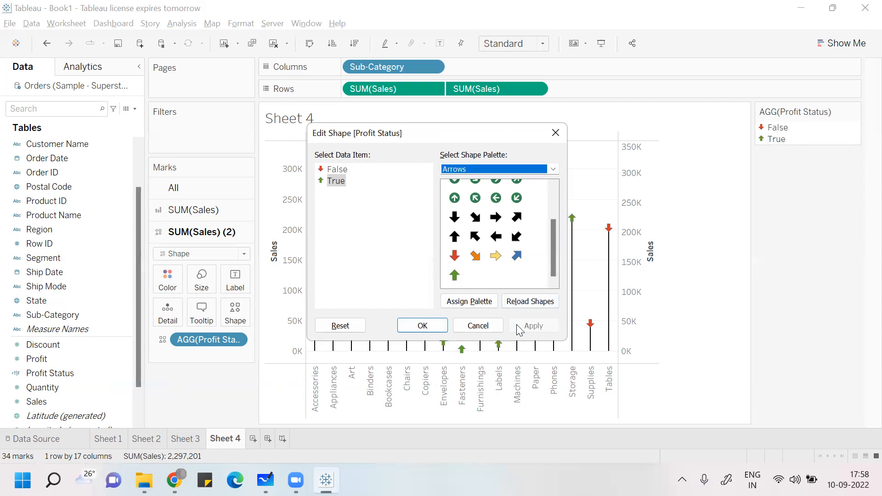
{"action": "left_click", "coordinate": [422, 325]}
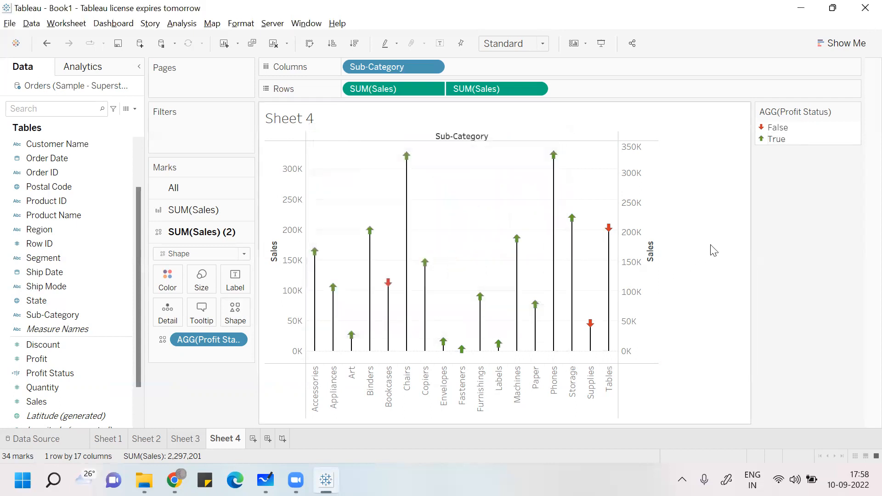
- Fit the chart to Entire View, and view it in presentation mode before returning to the worksheet
{"action": "left_click", "coordinate": [537, 43]}
{"action": "left_click", "coordinate": [525, 92]}
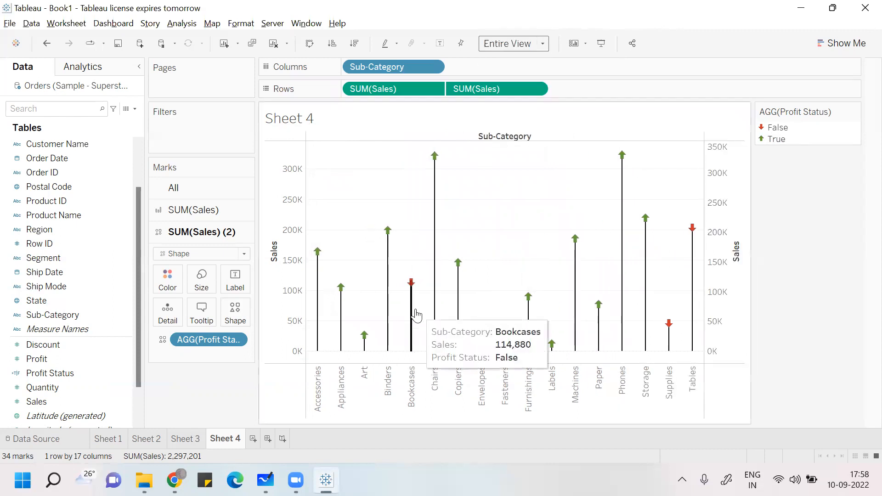
{"action": "left_click", "coordinate": [601, 44]}
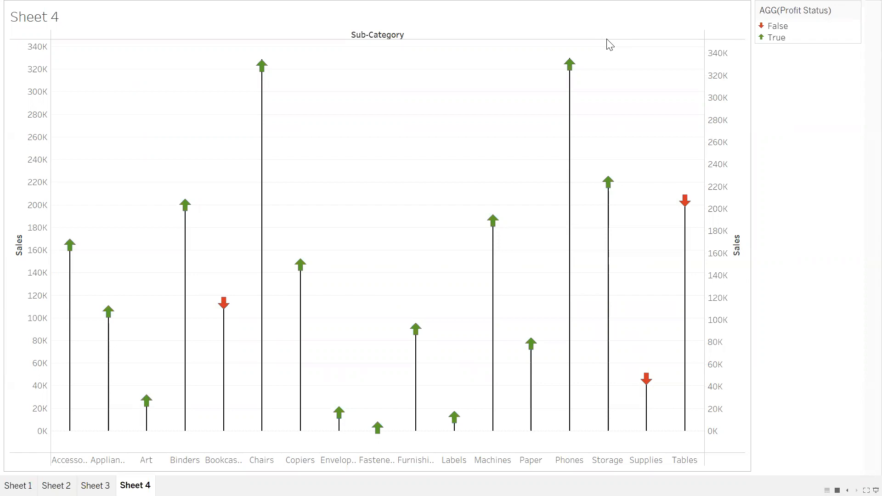
{"action": "key", "text": "Escape"}
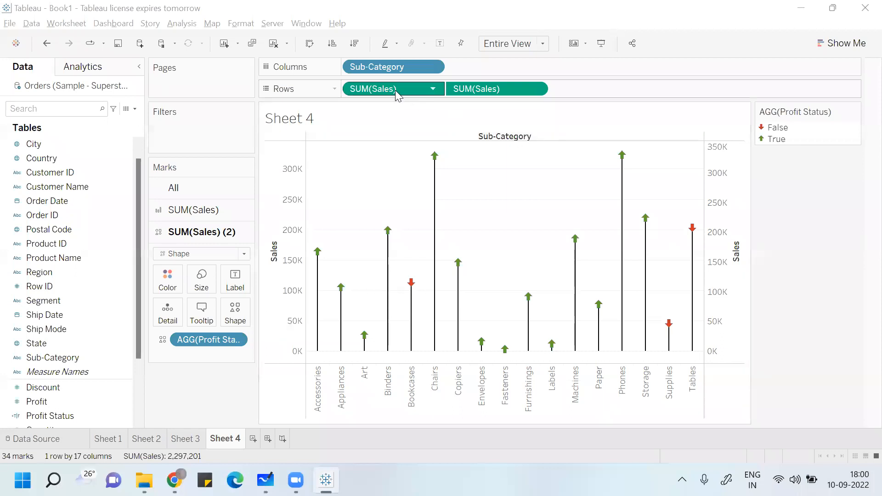
- Remove the second SUM(Sales) from Rows and widen the remaining black bars
{"action": "left_click_drag", "start_coordinate": [482, 89], "coordinate": [32, 344]}
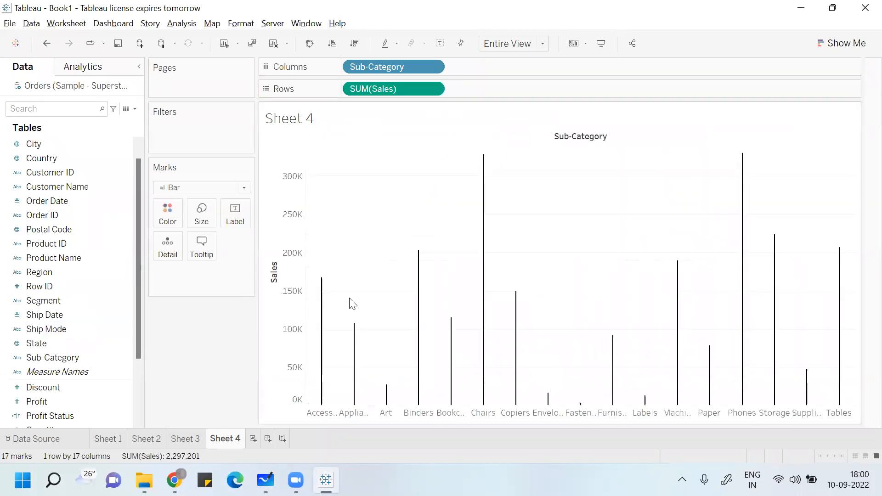
{"action": "left_click", "coordinate": [201, 212]}
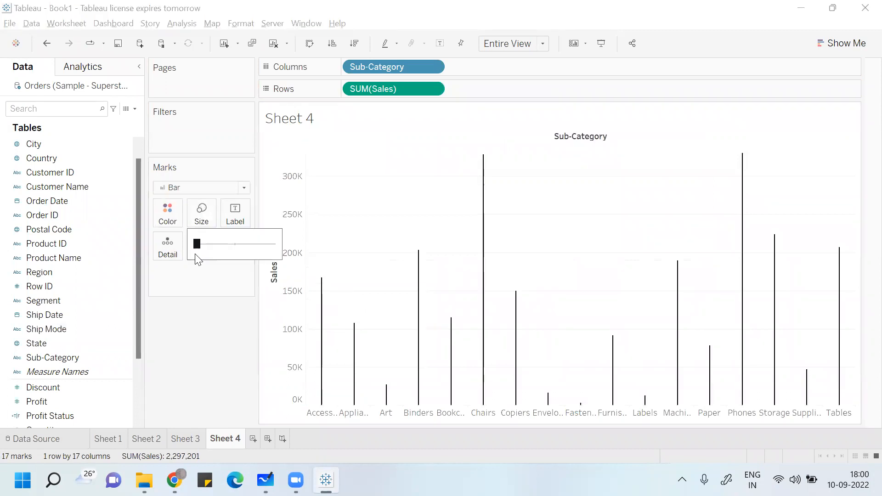
{"action": "left_click", "coordinate": [214, 243]}
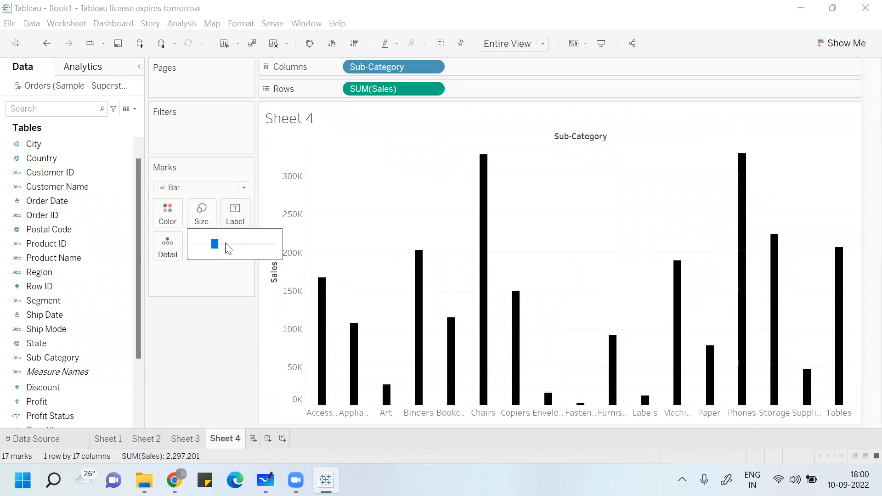
{"action": "left_click", "coordinate": [191, 352]}
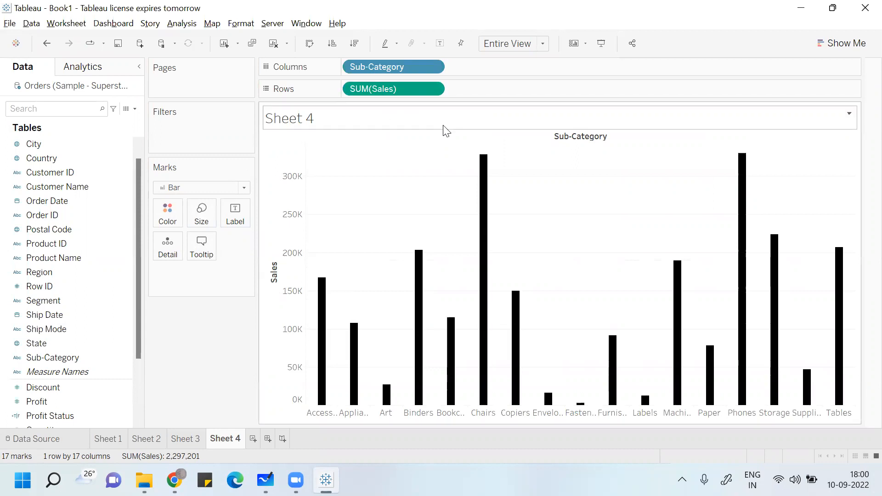
- Color the single SUM(Sales) bars by the Profit Status field
{"action": "mouse_move", "coordinate": [492, 231]}
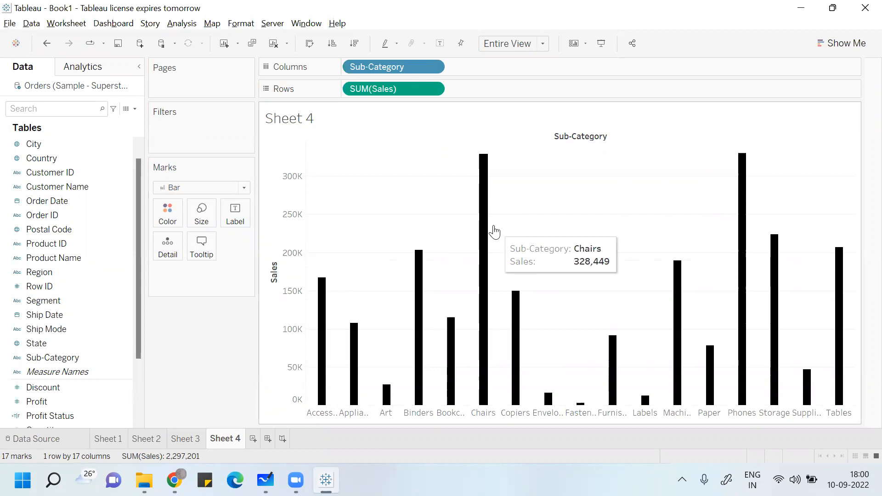
{"action": "left_click", "coordinate": [60, 403]}
{"action": "left_click_drag", "start_coordinate": [60, 416], "coordinate": [169, 214]}
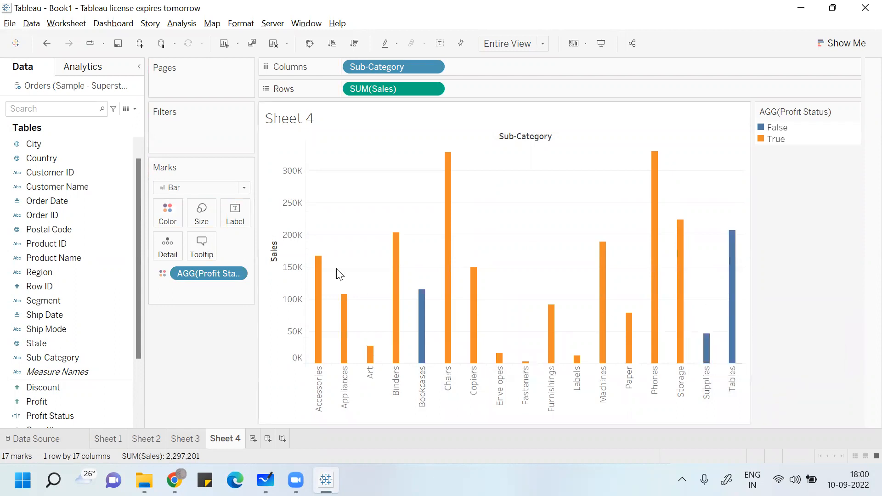
- Label the bars with SUM(Profit), and remove that label again
{"action": "left_click_drag", "start_coordinate": [45, 400], "coordinate": [234, 215]}
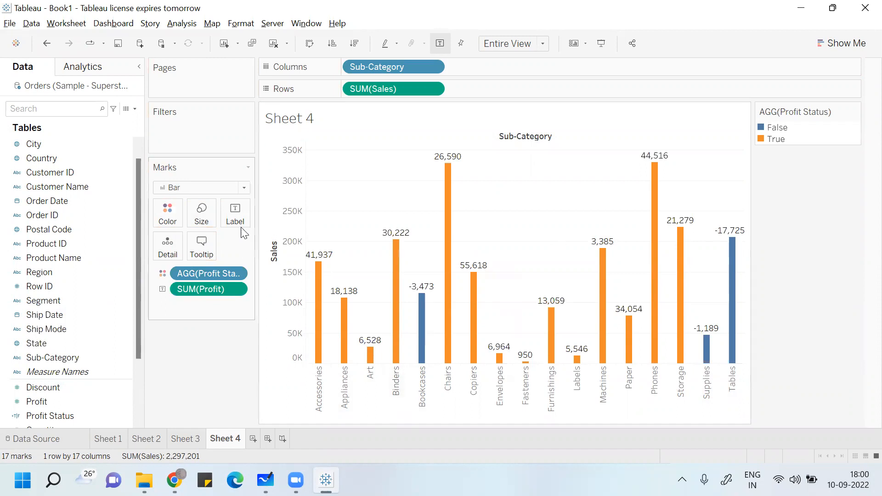
{"action": "left_click_drag", "start_coordinate": [201, 291], "coordinate": [54, 417]}
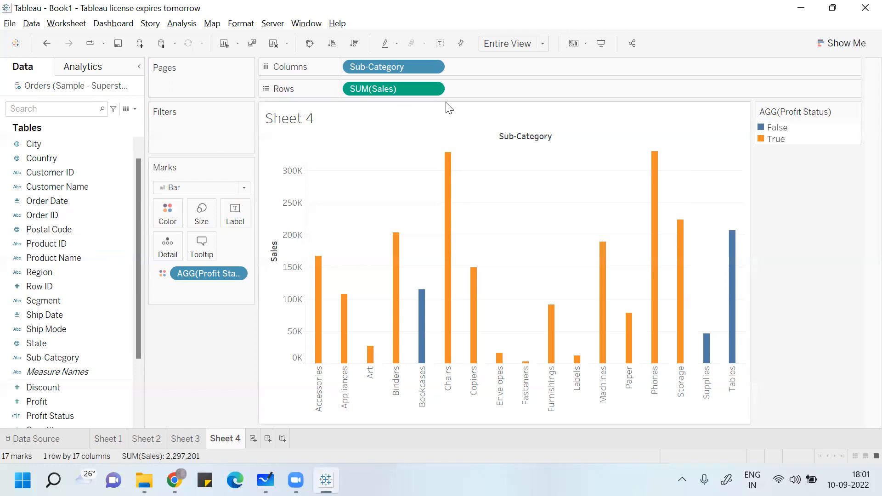
- Remove SUM(Sales) from Rows and move Sub-Category from Columns to Rows
{"action": "left_click_drag", "start_coordinate": [412, 87], "coordinate": [267, 152]}
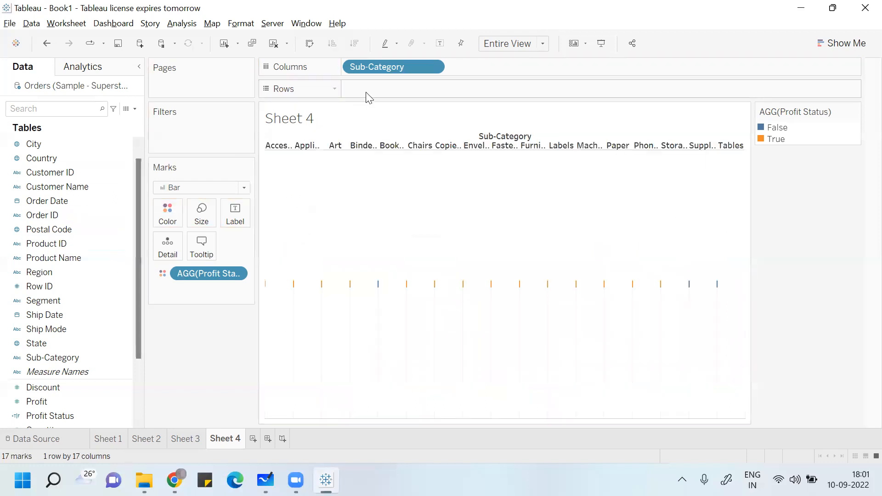
{"action": "left_click_drag", "start_coordinate": [394, 68], "coordinate": [393, 91]}
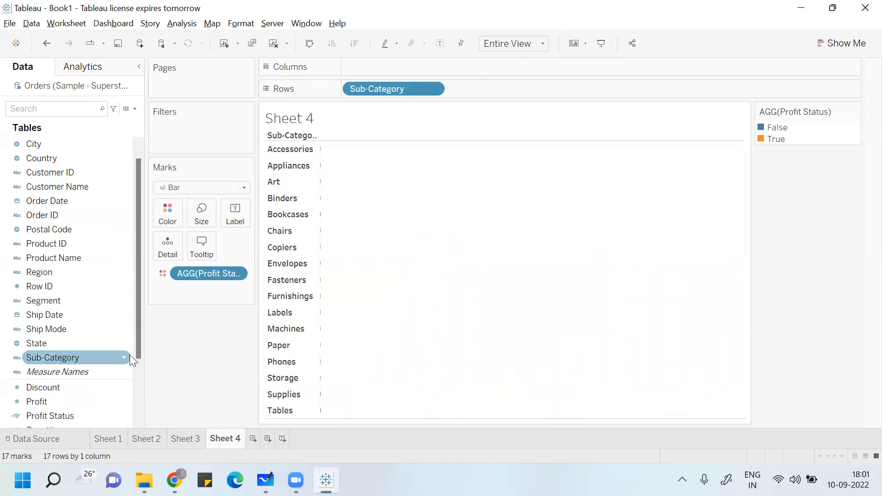
- Replace Profit Status on the marks with a SUM(Sales) label, and set the view fit to Standard
{"action": "left_click_drag", "start_coordinate": [138, 354], "coordinate": [139, 395]}
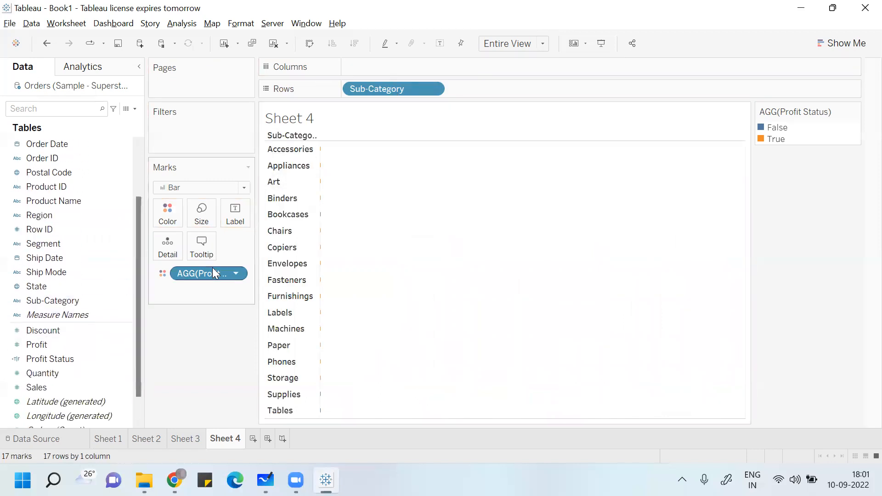
{"action": "left_click_drag", "start_coordinate": [212, 267], "coordinate": [236, 216]}
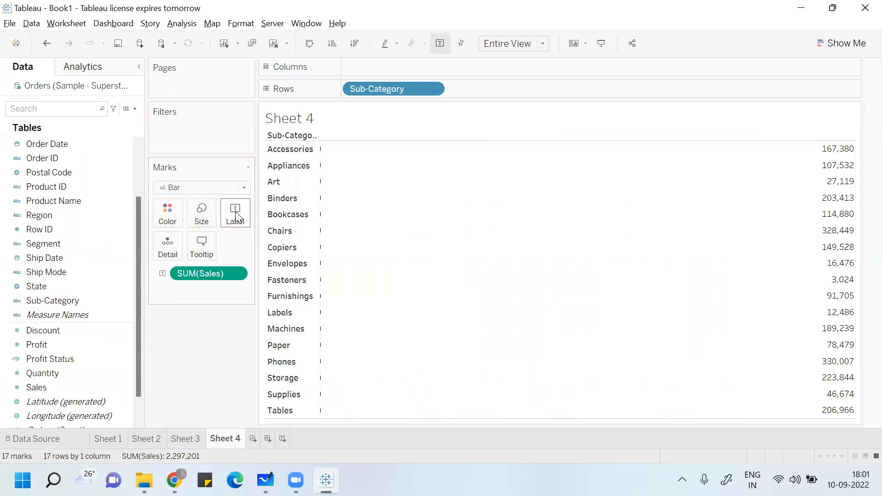
{"action": "left_click", "coordinate": [542, 46]}
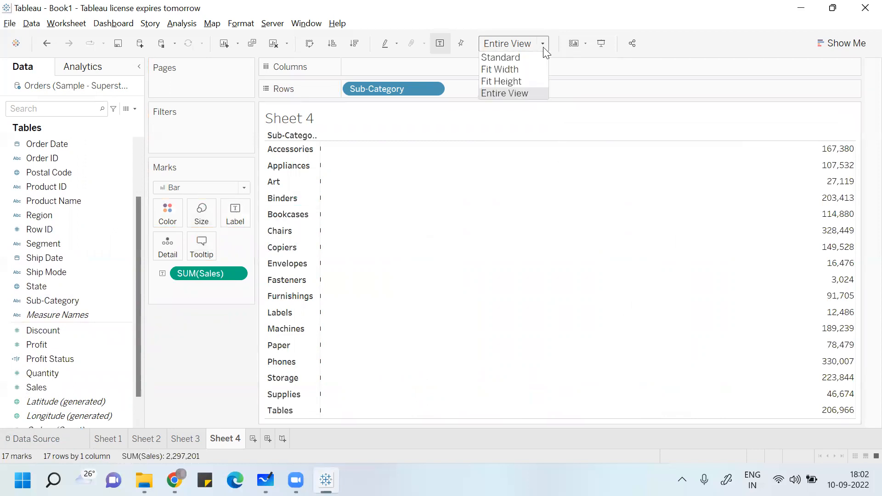
{"action": "left_click", "coordinate": [524, 58]}
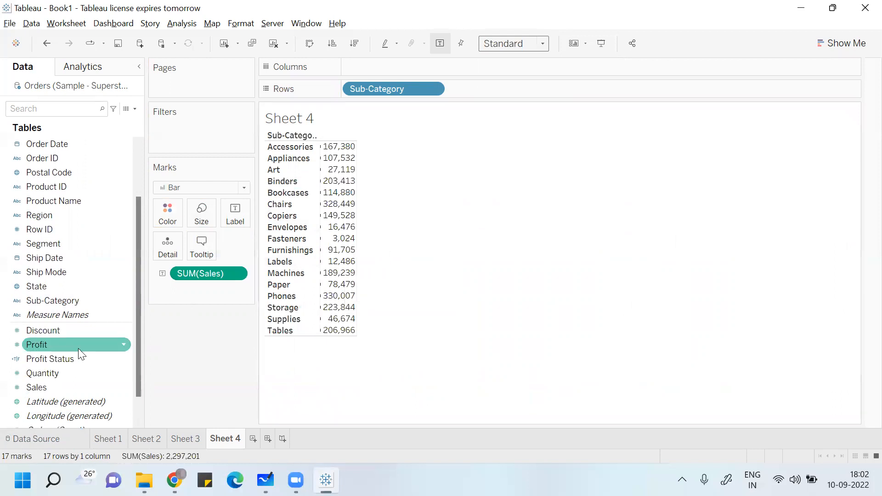
- Color the marks by Profit Status and sort the sub-categories in descending order of Sales
{"action": "left_click_drag", "start_coordinate": [71, 356], "coordinate": [177, 208]}
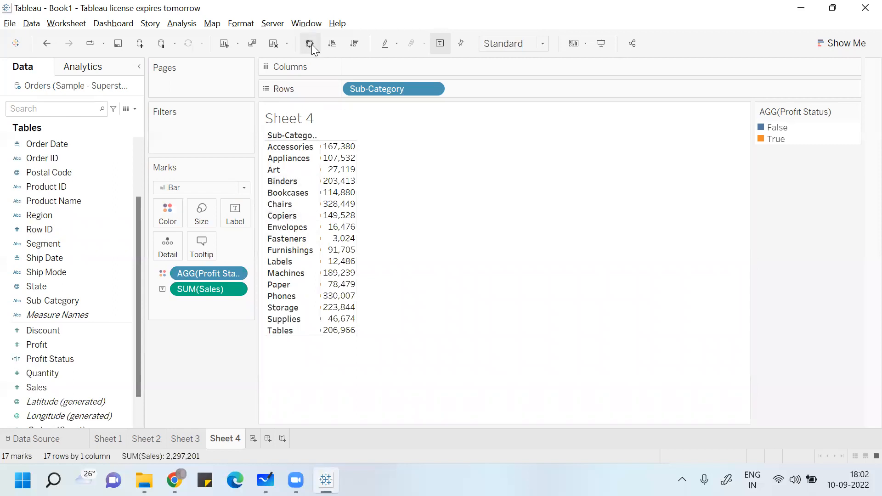
{"action": "left_click", "coordinate": [330, 44]}
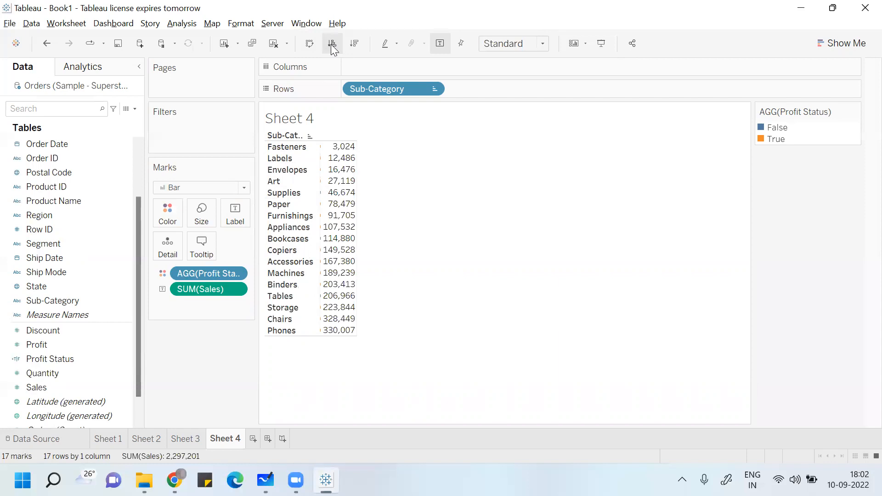
{"action": "left_click", "coordinate": [355, 44]}
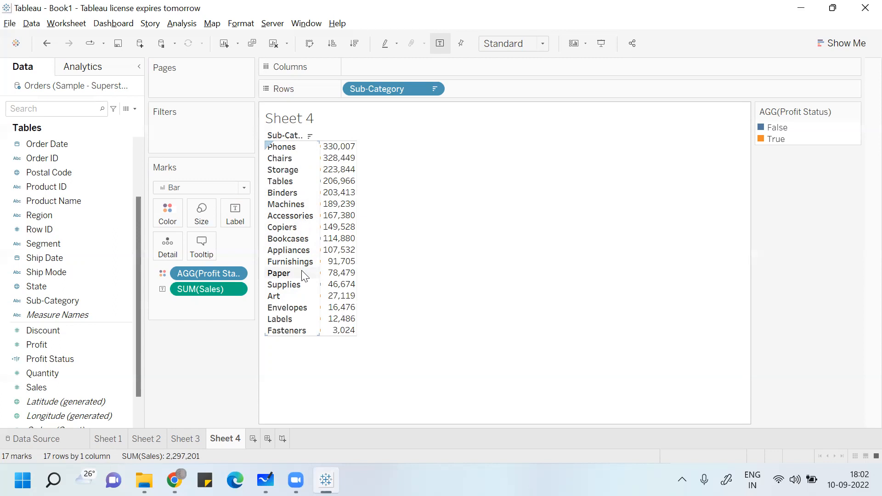
{"action": "left_click_drag", "start_coordinate": [73, 358], "coordinate": [176, 213]}
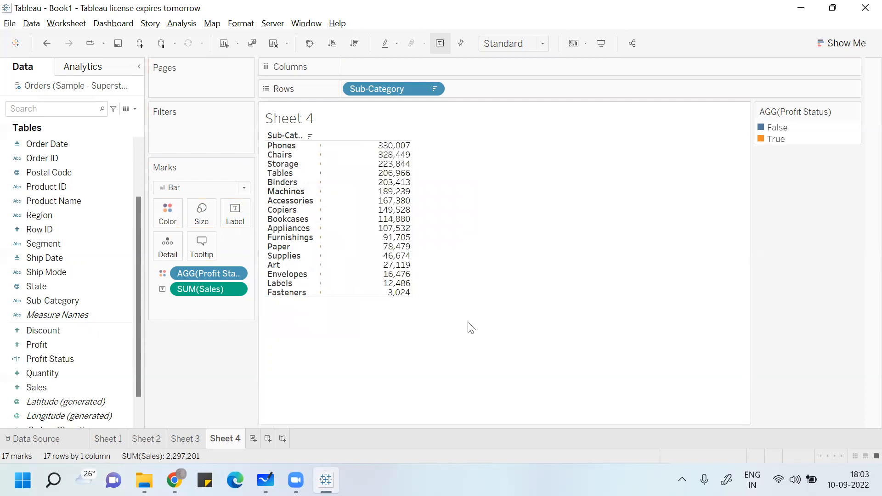
- Widen the Sub-Category header column so its full title fits
{"action": "left_click", "coordinate": [318, 202]}
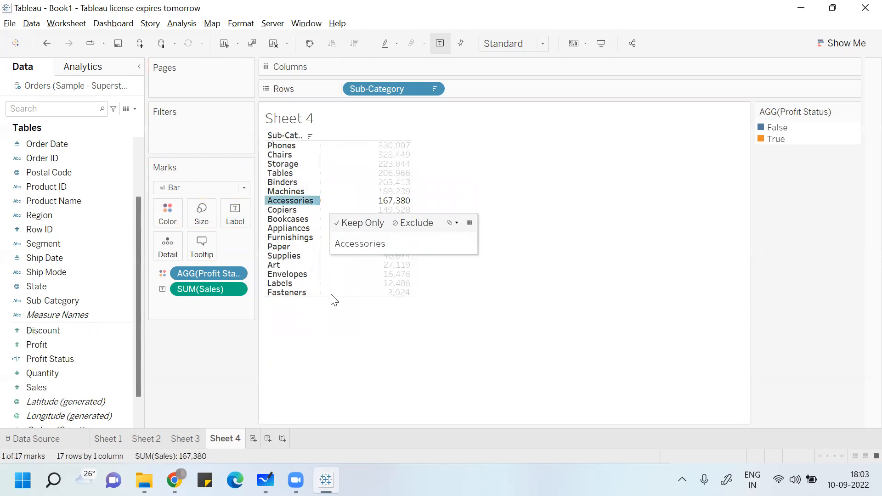
{"action": "left_click", "coordinate": [334, 320]}
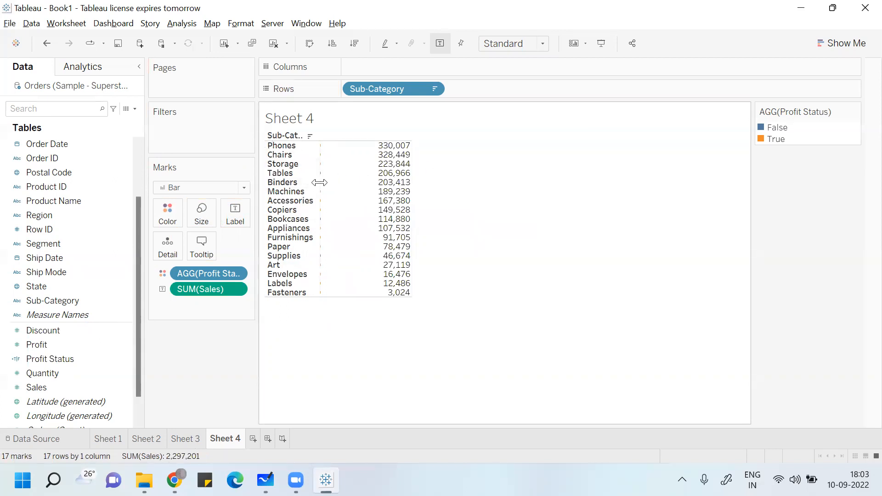
{"action": "left_click_drag", "start_coordinate": [319, 182], "coordinate": [395, 185]}
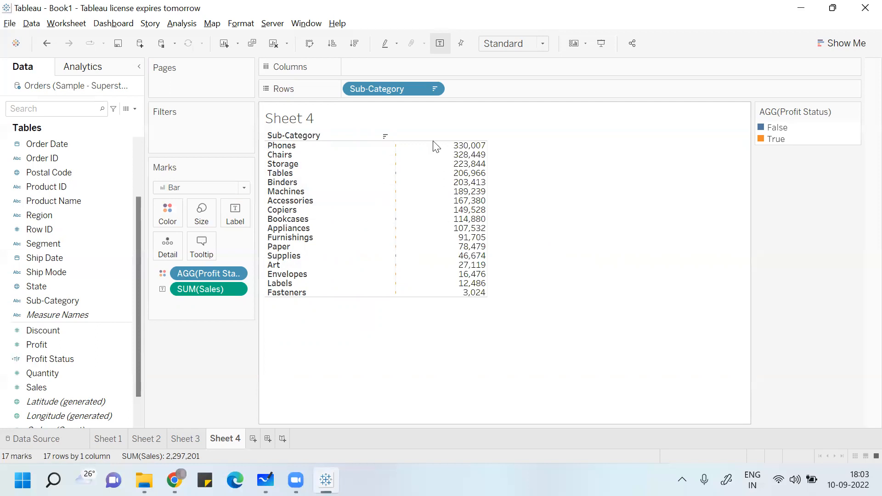
- Size the marks by SUM(Profit) to draw horizontal bars beside the sub-categories
{"action": "mouse_move", "coordinate": [461, 168]}
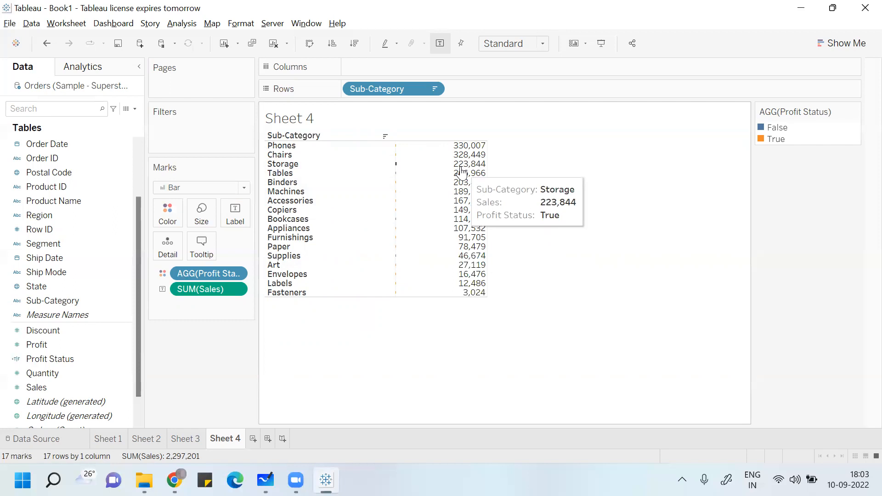
{"action": "left_click", "coordinate": [55, 345]}
{"action": "mouse_move", "coordinate": [70, 345]}
{"action": "left_mouse_down"}
{"action": "mouse_move", "coordinate": [489, 248]}
{"action": "mouse_move", "coordinate": [473, 253]}
{"action": "left_mouse_up"}
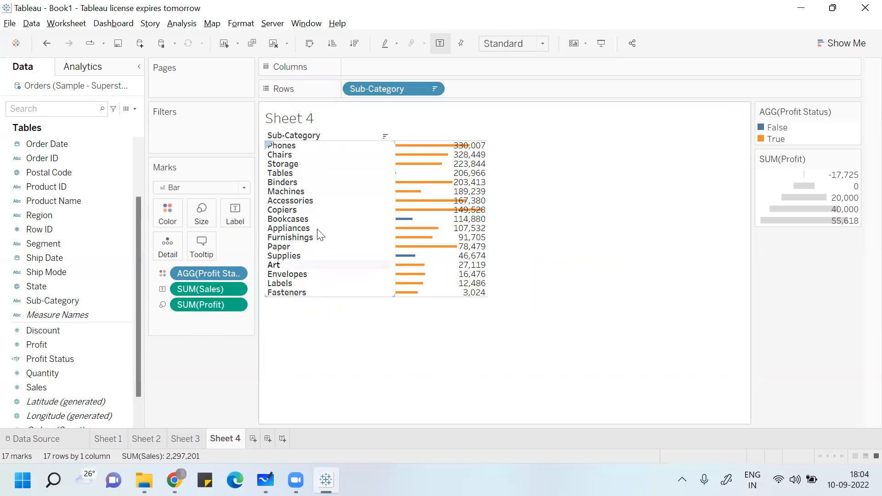
- Create a calculated field from Sub-Category with the formula upper([Sub-Category]) and apply it
{"action": "left_click", "coordinate": [138, 160]}
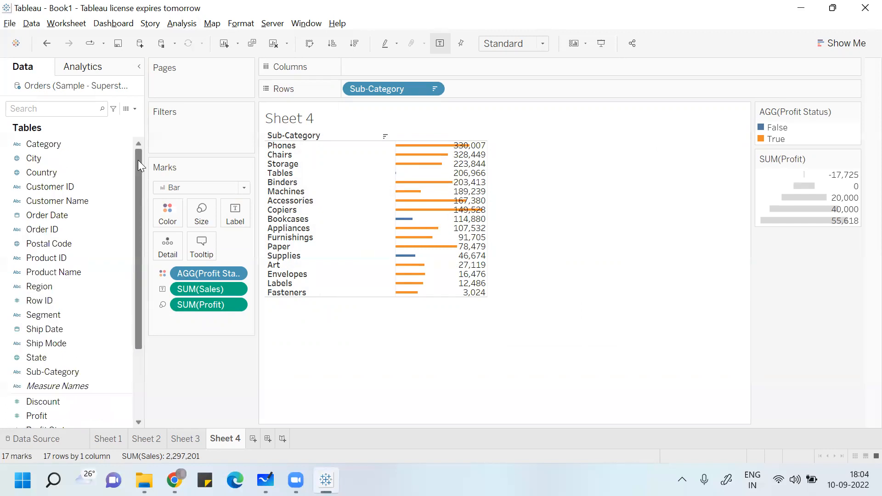
{"action": "left_click", "coordinate": [125, 372]}
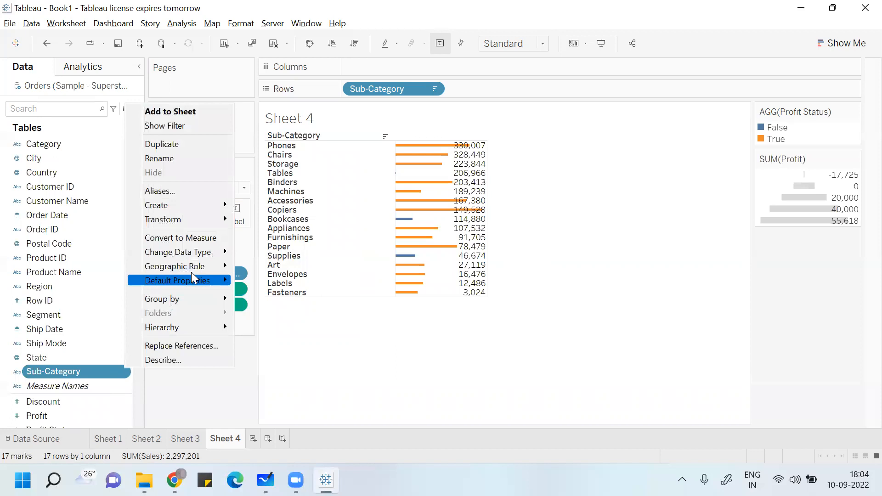
{"action": "mouse_move", "coordinate": [220, 210]}
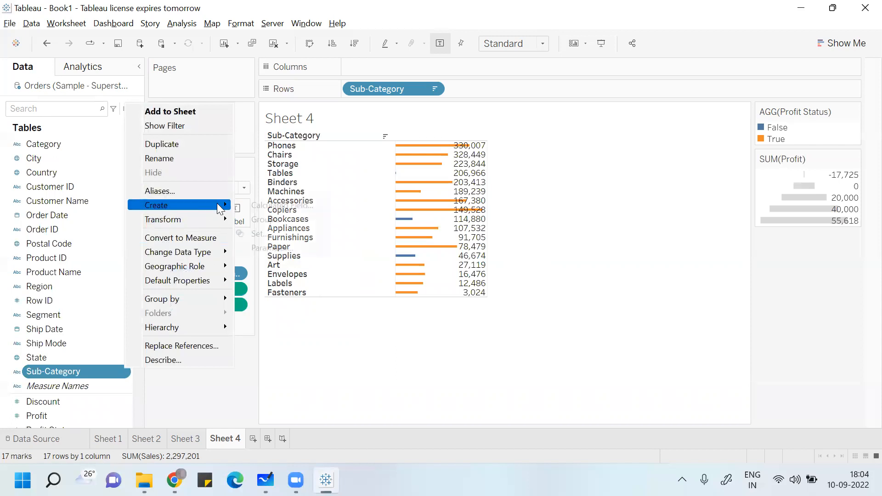
{"action": "left_click", "coordinate": [255, 203]}
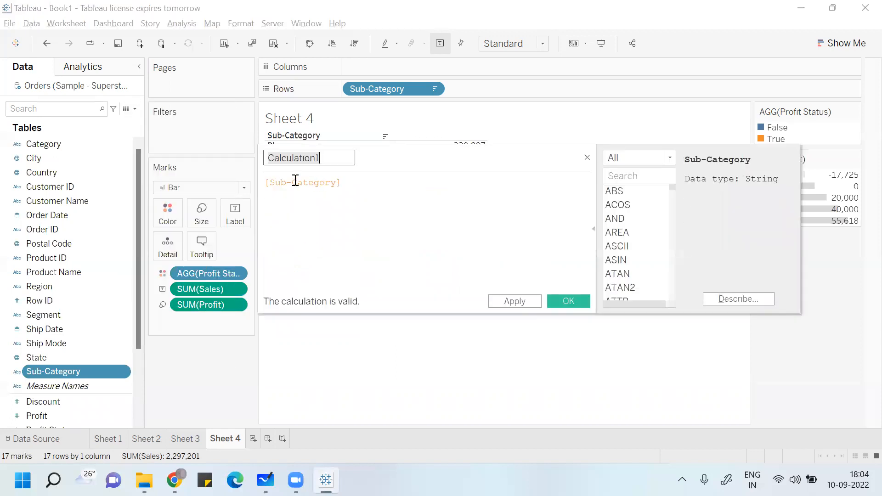
{"action": "left_click", "coordinate": [266, 183]}
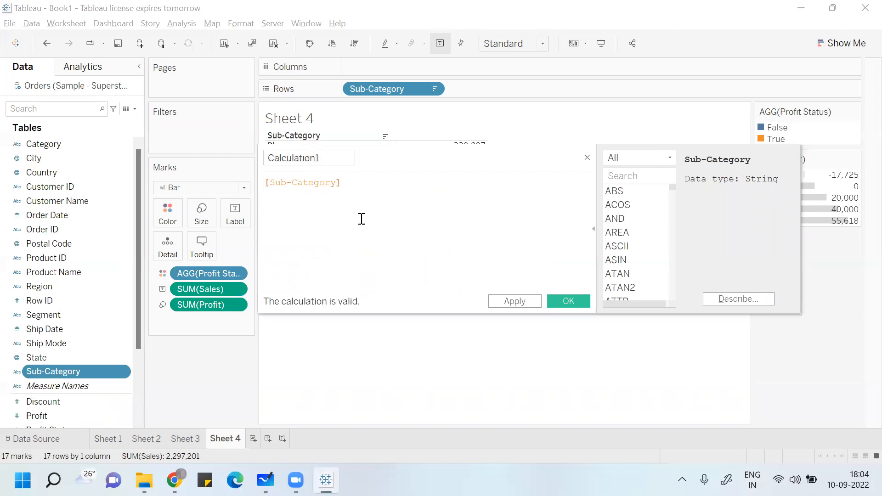
{"action": "type", "text": "upper"}
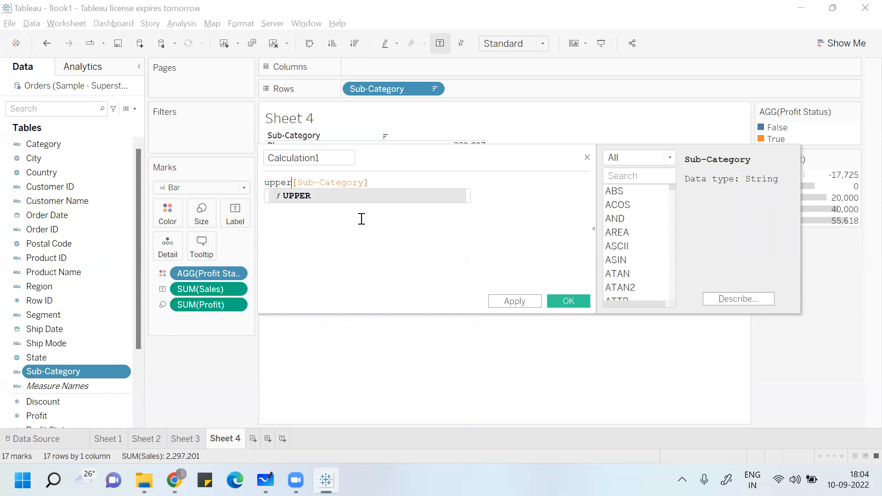
{"action": "type", "text": "("}
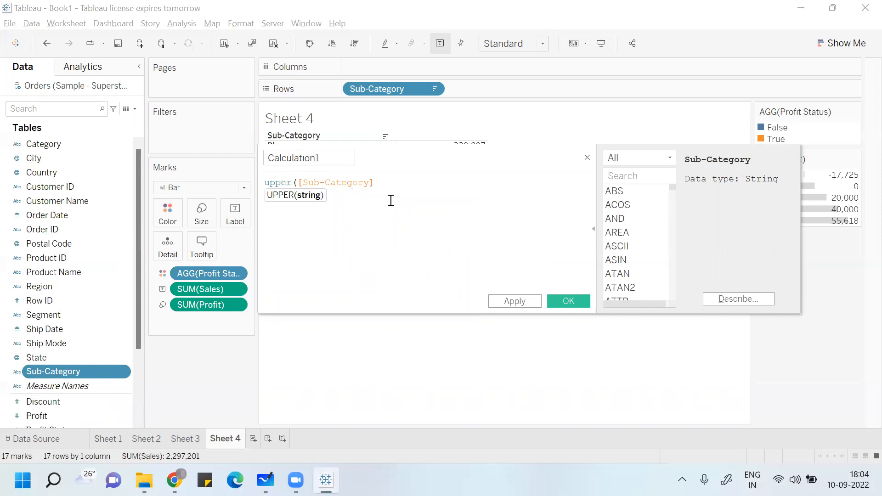
{"action": "type", "text": ")"}
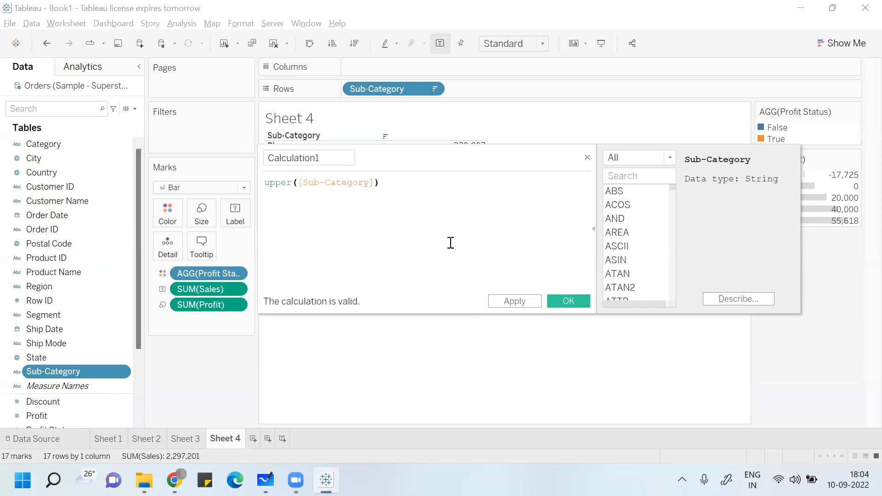
{"action": "left_click", "coordinate": [514, 305]}
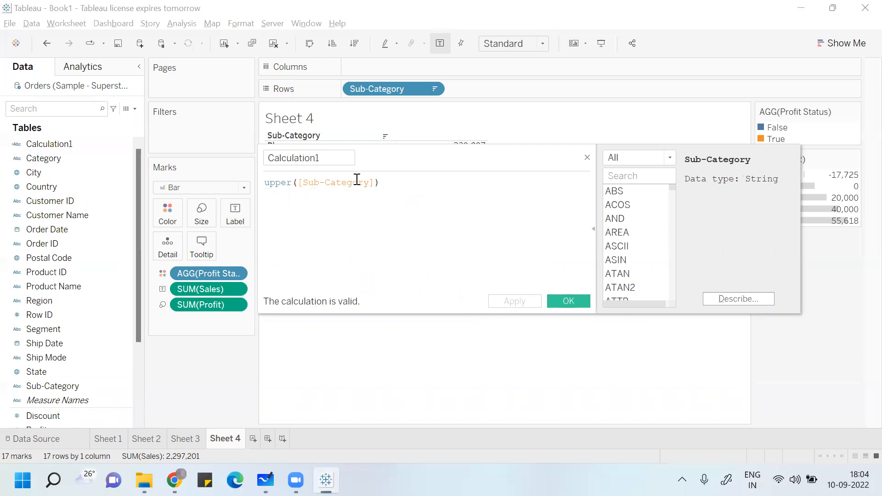
- Name the calculated field Upper-Sub Category and save it
{"action": "left_click", "coordinate": [337, 158]}
{"action": "key", "text": "BackSpace"}
{"action": "key", "text": "BackSpace"}
{"action": "key", "text": "BackSpace"}
{"action": "key", "text": "BackSpace"}
{"action": "key", "text": "BackSpace"}
{"action": "key", "text": "BackSpace"}
{"action": "key", "text": "BackSpace"}
{"action": "key", "text": "BackSpace"}
{"action": "key", "text": "BackSpace"}
{"action": "key", "text": "BackSpace"}
{"action": "key", "text": "BackSpace"}
{"action": "key", "text": "BackSpace"}
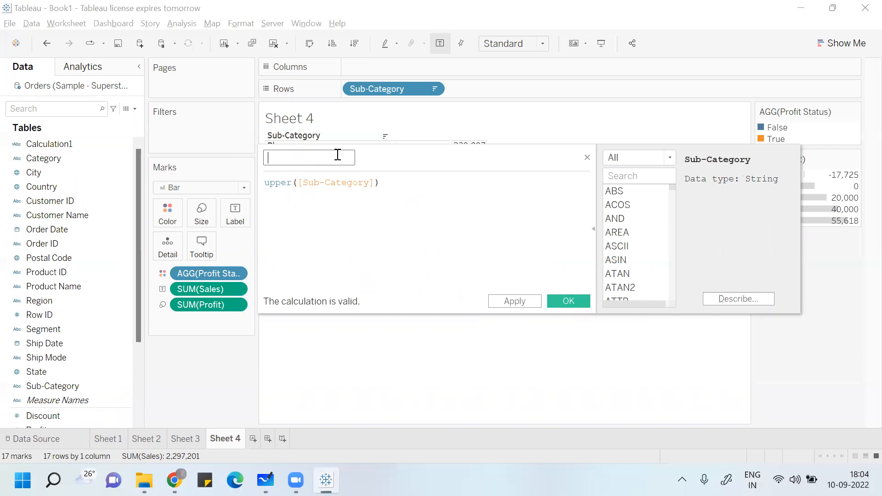
{"action": "type", "text": "Upper-Sub Category"}
{"action": "left_click", "coordinate": [536, 300]}
{"action": "left_click", "coordinate": [568, 301]}
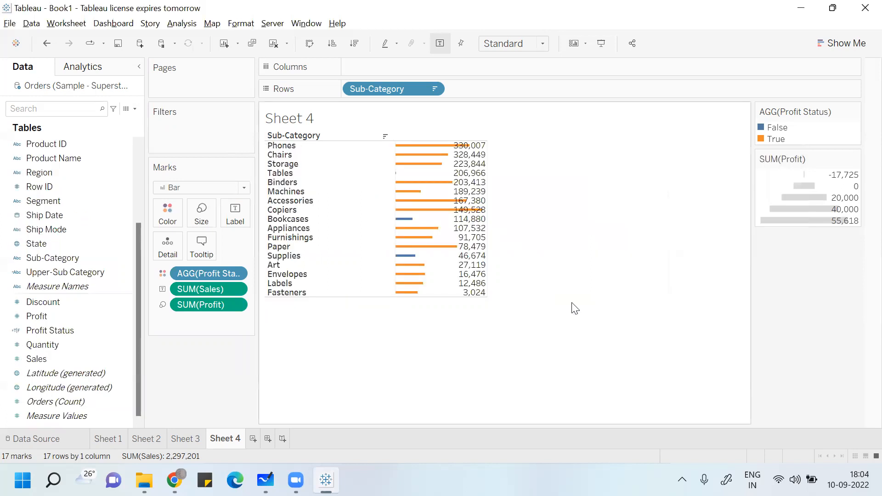
- Replace Sub-Category on Rows with the Upper-Sub Category field and widen the table's bar cells
{"action": "left_click_drag", "start_coordinate": [99, 266], "coordinate": [325, 191]}
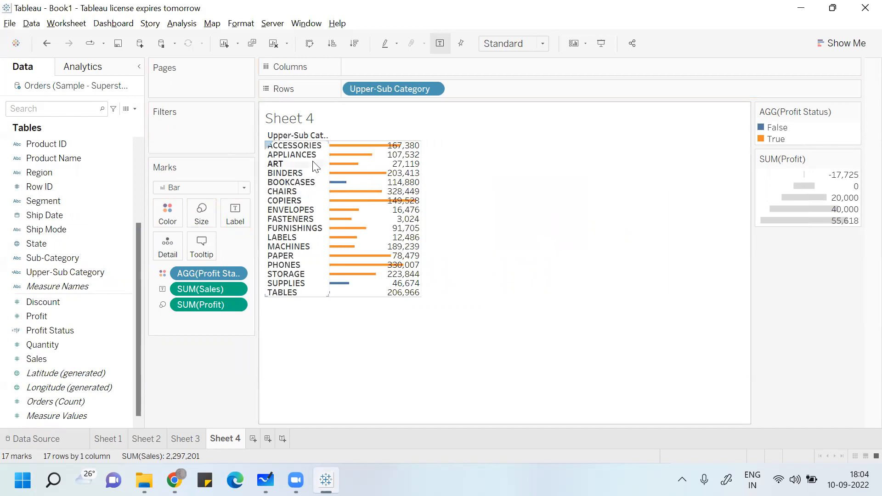
{"action": "key", "text": "ctrl+Right"}
{"action": "key", "text": "ctrl+Right"}
{"action": "key", "text": "ctrl+Right"}
{"action": "key", "text": "ctrl+Right"}
{"action": "key", "text": "ctrl+Right"}
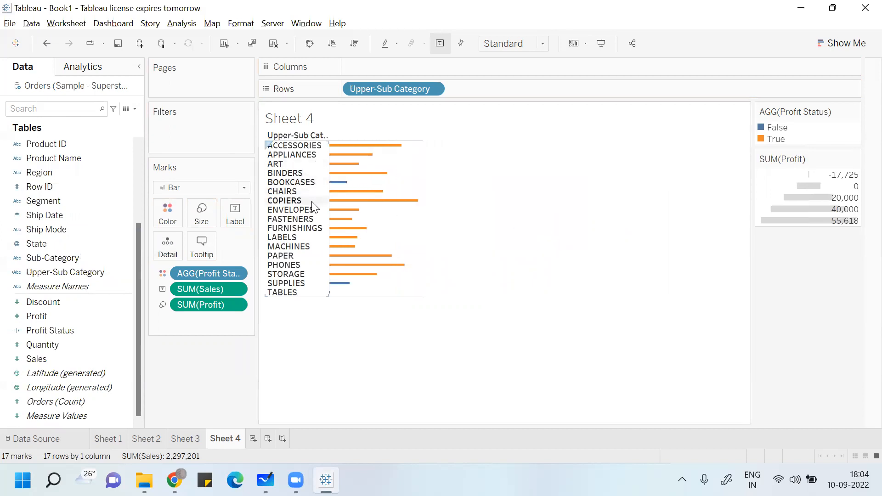
{"action": "key", "text": "ctrl+Right"}
{"action": "key", "text": "ctrl+Right"}
{"action": "key", "text": "ctrl+Right"}
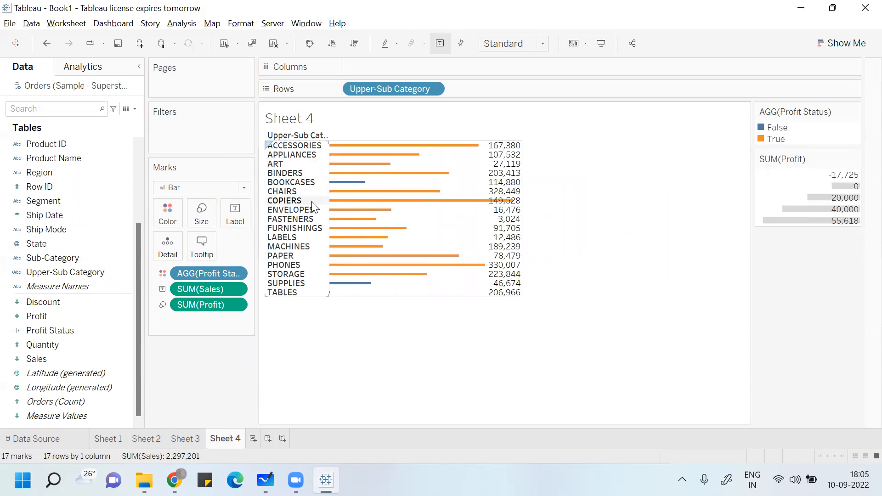
{"action": "key", "text": "ctrl+Right"}
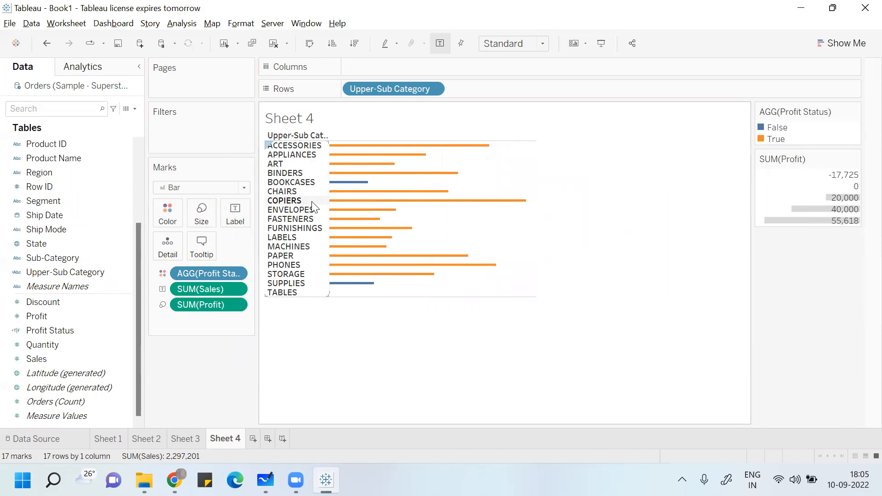
{"action": "key", "text": "ctrl+Right"}
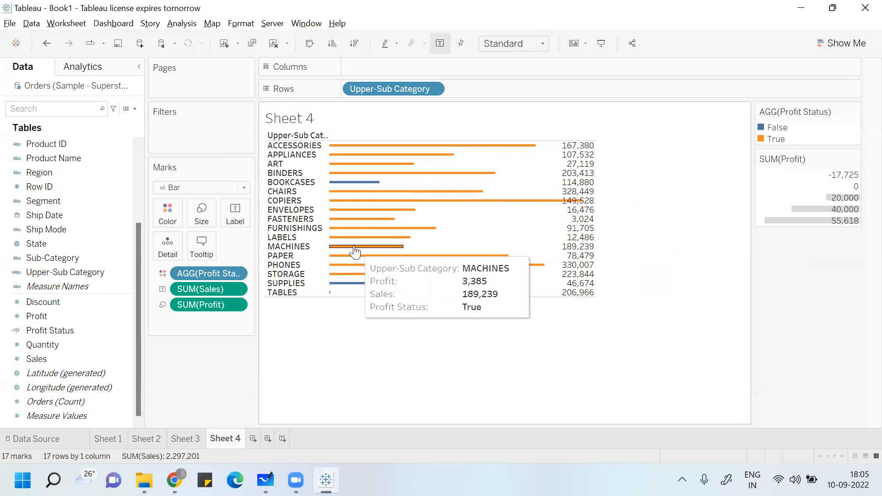
- Switch to Microsoft Whiteboard and handwrite "Thank-you" with the orange pen, below a slanted line and underlined twice
{"action": "left_click", "coordinate": [266, 477]}
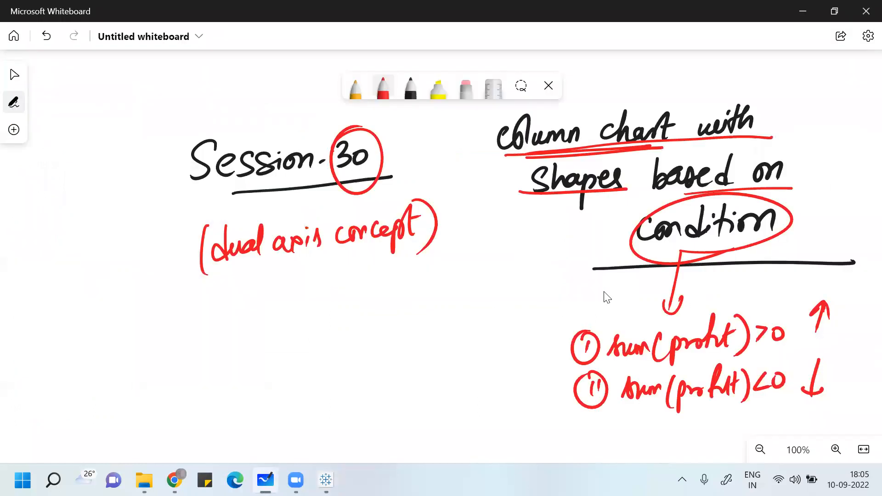
{"action": "left_click", "coordinate": [355, 87]}
{"action": "left_click_drag", "start_coordinate": [99, 362], "coordinate": [499, 260]}
{"action": "left_click_drag", "start_coordinate": [195, 348], "coordinate": [205, 432]}
{"action": "mouse_move", "coordinate": [186, 401]}
{"action": "left_mouse_down"}
{"action": "mouse_move", "coordinate": [228, 417]}
{"action": "mouse_move", "coordinate": [280, 391]}
{"action": "mouse_move", "coordinate": [320, 386]}
{"action": "mouse_move", "coordinate": [352, 345]}
{"action": "mouse_move", "coordinate": [413, 353]}
{"action": "mouse_move", "coordinate": [415, 413]}
{"action": "left_mouse_up"}
{"action": "mouse_move", "coordinate": [415, 412]}
{"action": "left_mouse_down"}
{"action": "mouse_move", "coordinate": [441, 349]}
{"action": "mouse_move", "coordinate": [478, 328]}
{"action": "mouse_move", "coordinate": [509, 378]}
{"action": "left_mouse_up"}
{"action": "left_click_drag", "start_coordinate": [370, 427], "coordinate": [554, 384]}
{"action": "left_click_drag", "start_coordinate": [403, 438], "coordinate": [558, 399]}
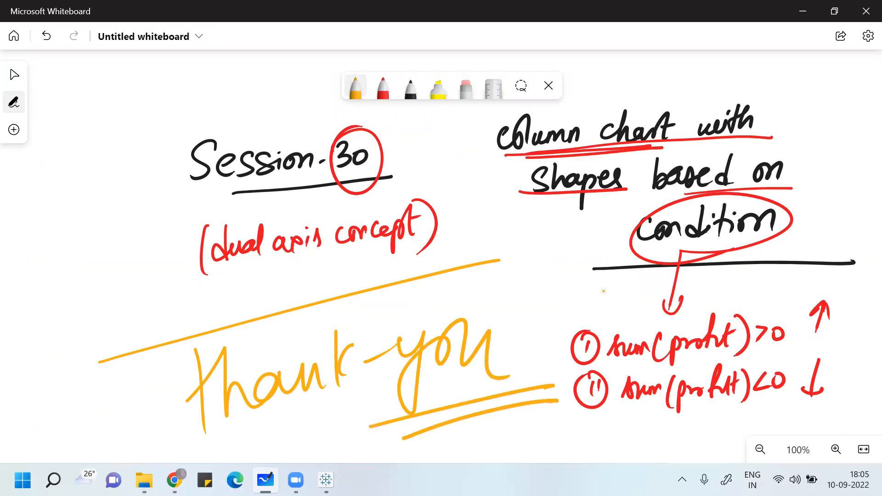
{"action": "key", "text": "alt+Tab"}
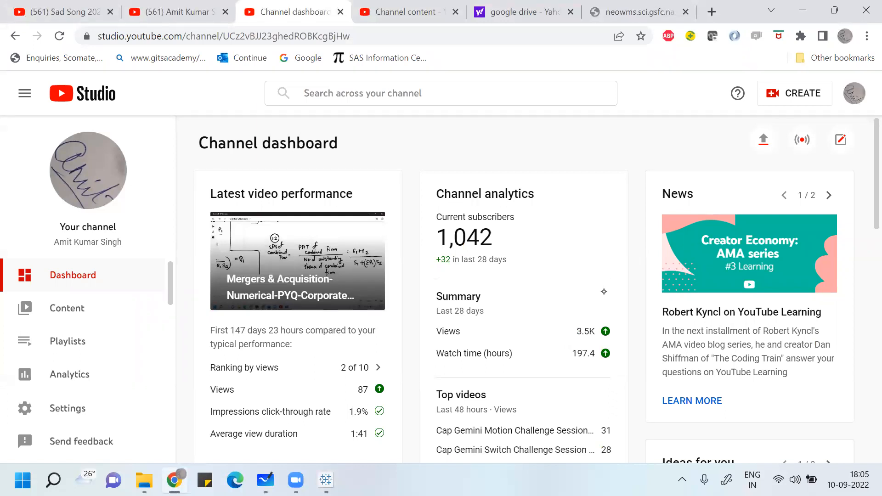
{"action": "key", "text": "alt+Tab"}
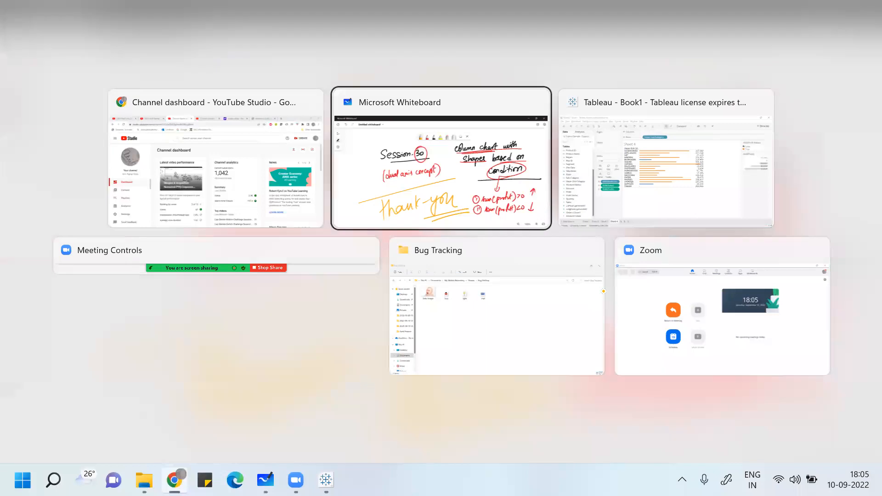